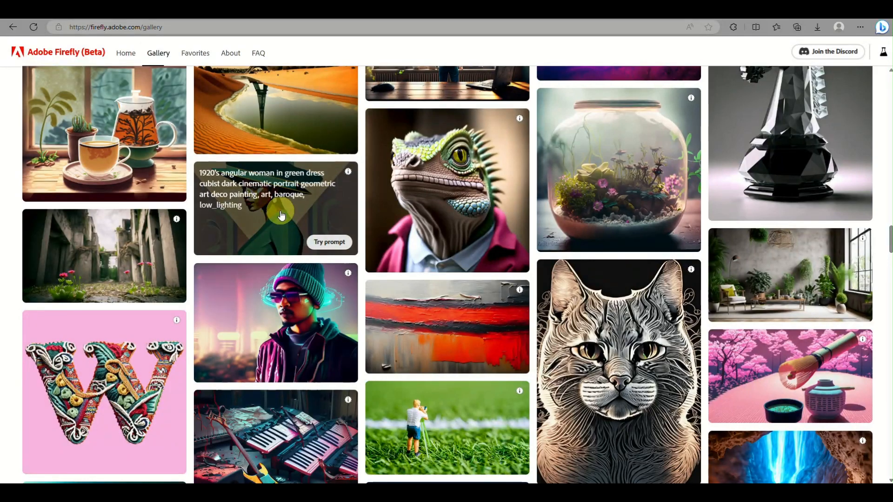
Go from the gallery to the Firefly home page
scroll(280, 214, "down", 4)
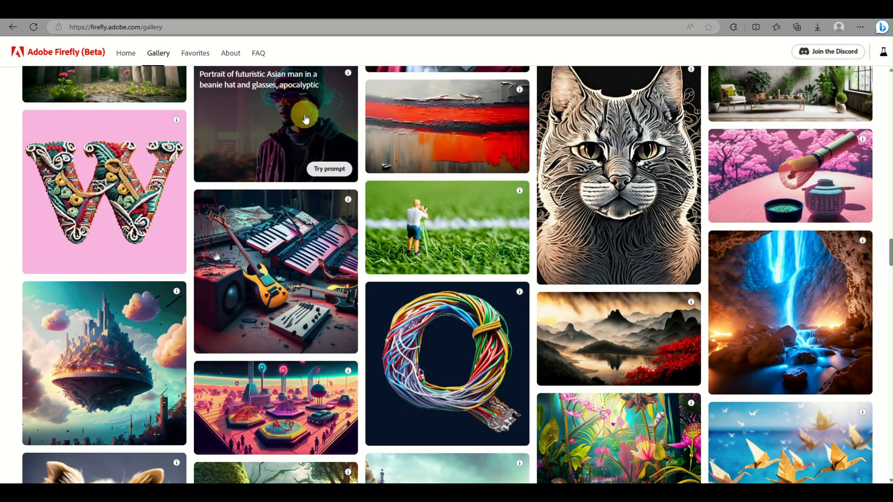
left_click(125, 53)
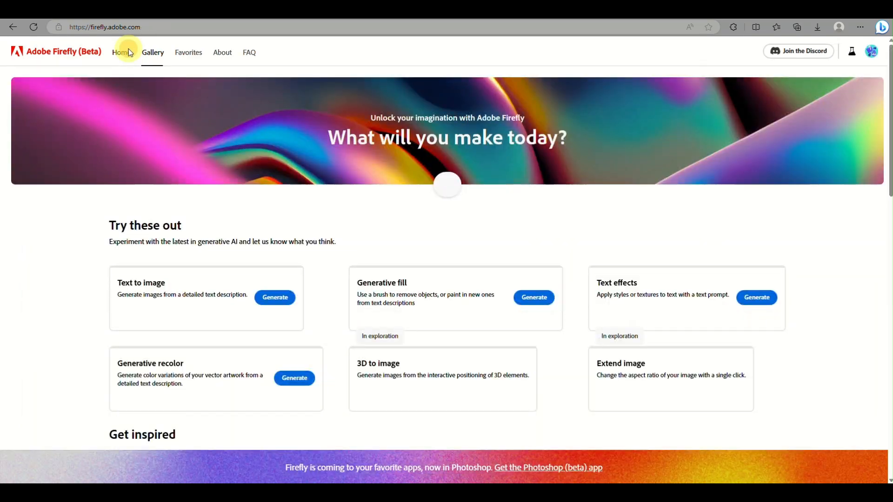
Browse the feature cards in the Try these out section of the home page
scroll(283, 318, "down", 3)
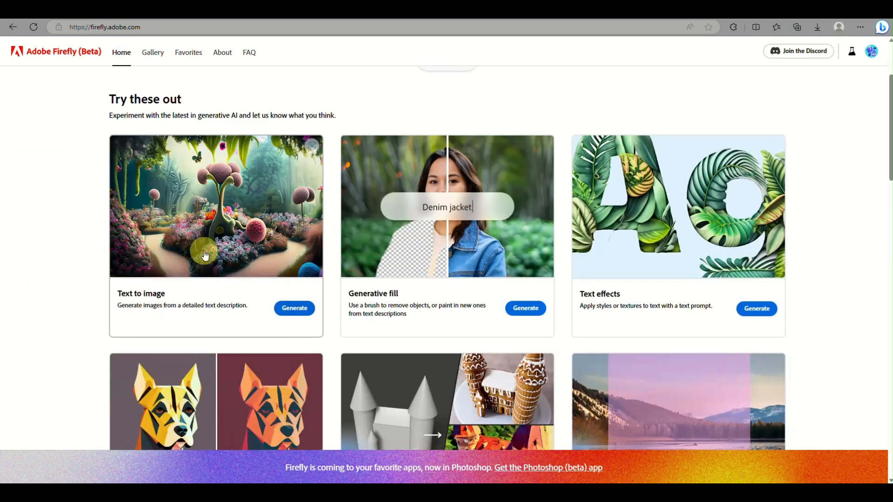
scroll(203, 253, "up", 5)
scroll(203, 252, "down", 5)
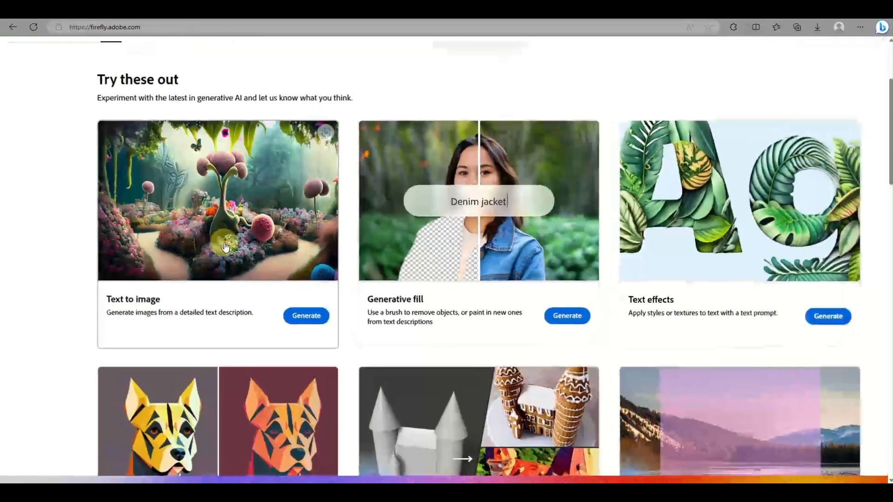
scroll(431, 284, "up", 3)
scroll(431, 283, "down", 4)
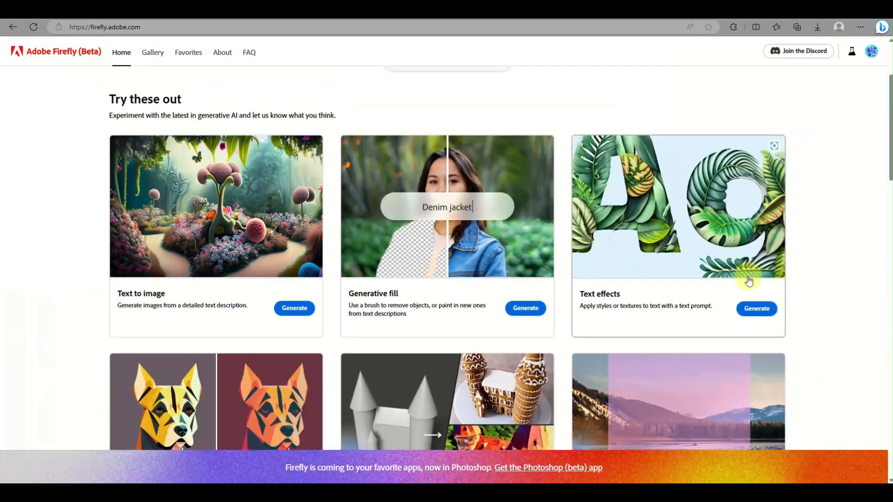
scroll(740, 281, "up", 4)
scroll(753, 283, "down", 4)
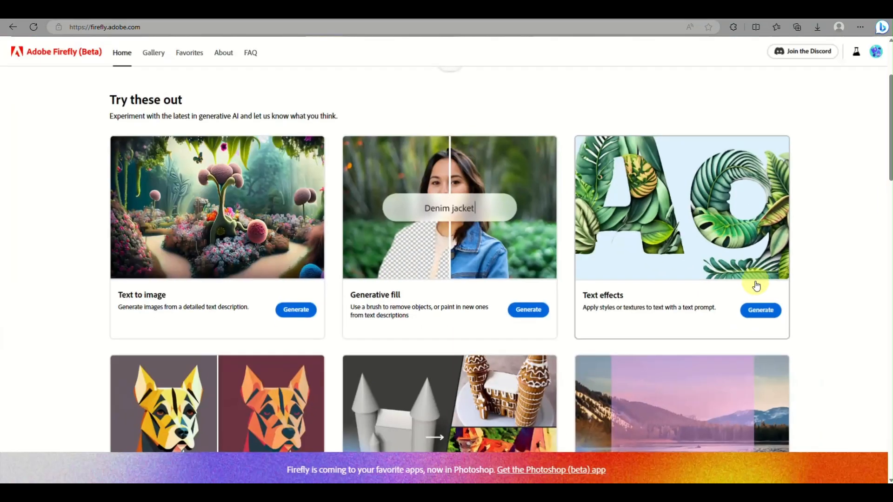
scroll(315, 262, "down", 2)
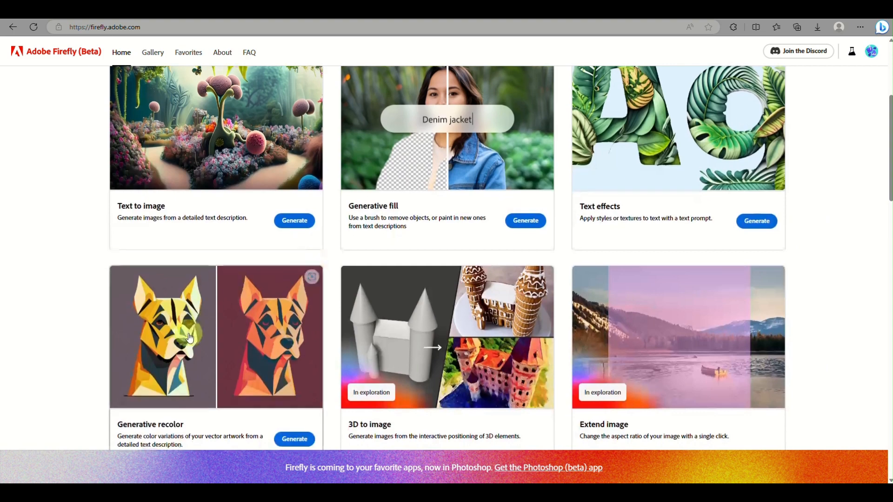
scroll(190, 338, "up", 4)
scroll(189, 338, "up", 2)
scroll(189, 338, "down", 3)
scroll(190, 338, "up", 1)
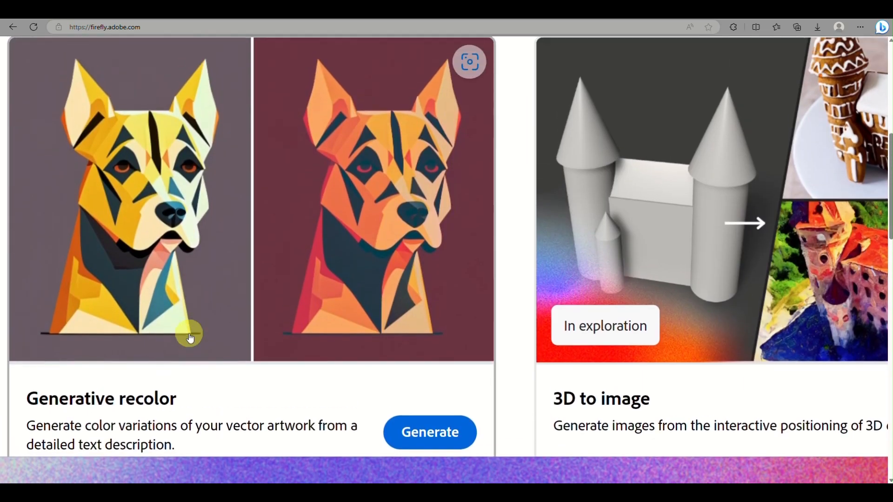
scroll(190, 338, "down", 2)
scroll(190, 338, "down", 1)
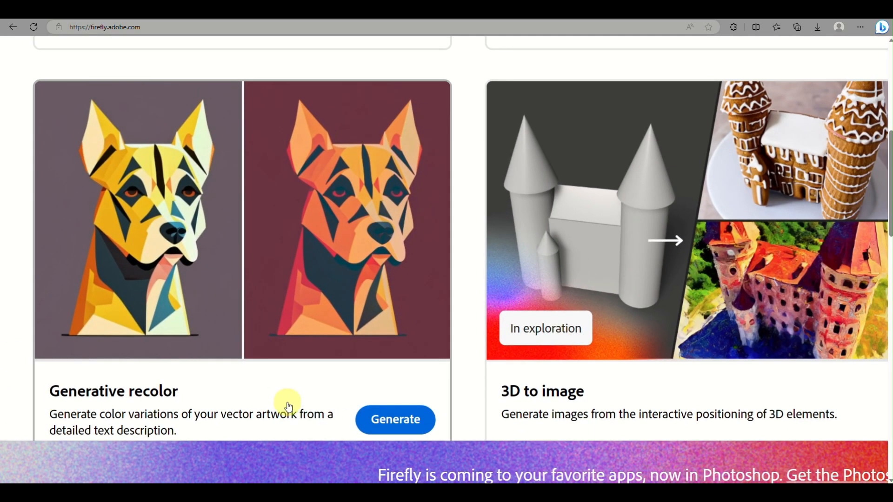
scroll(283, 418, "down", 4)
scroll(283, 418, "up", 2)
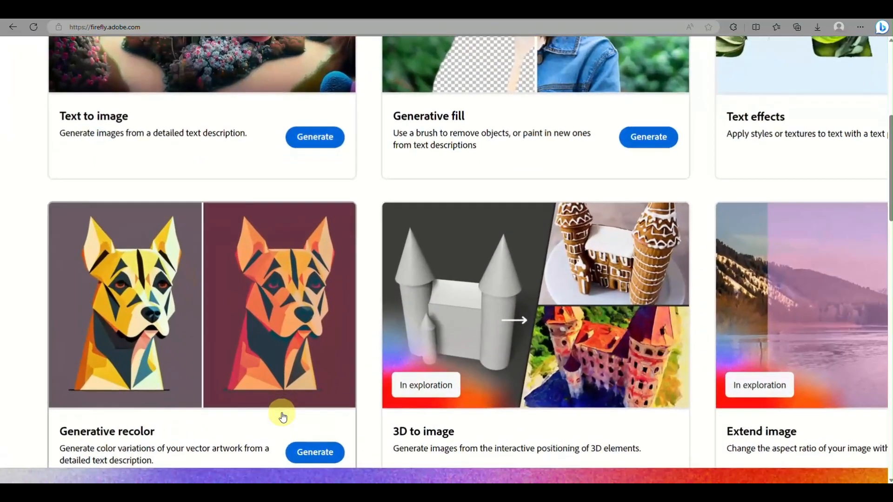
scroll(283, 417, "down", 3)
scroll(303, 310, "up", 2)
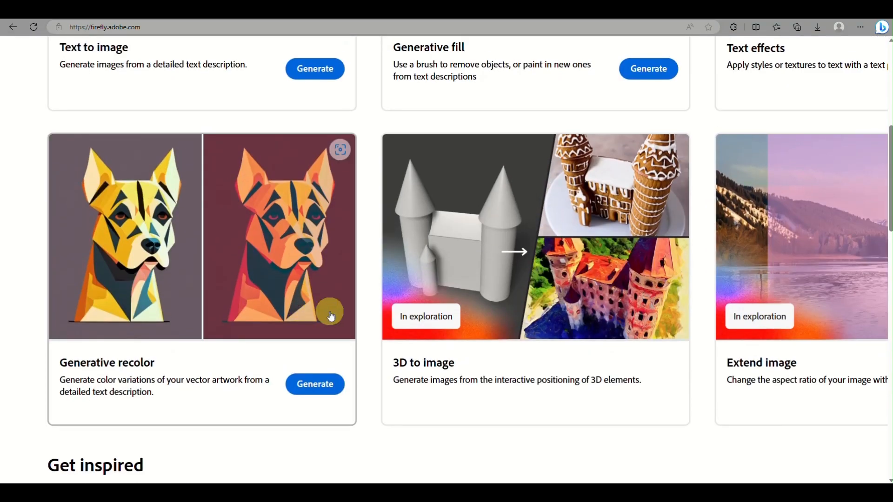
Open the Generative recolor tool and look over its sample assets and SVG upload option
left_click(319, 387)
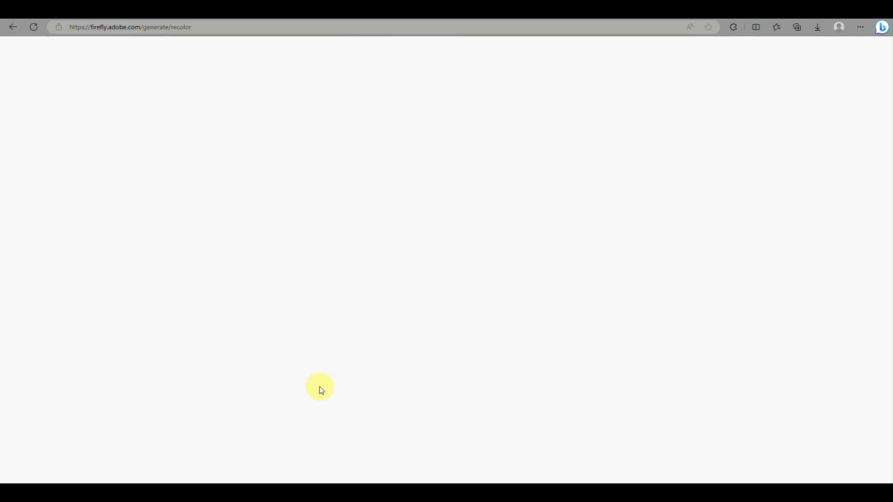
scroll(319, 387, "down", 3)
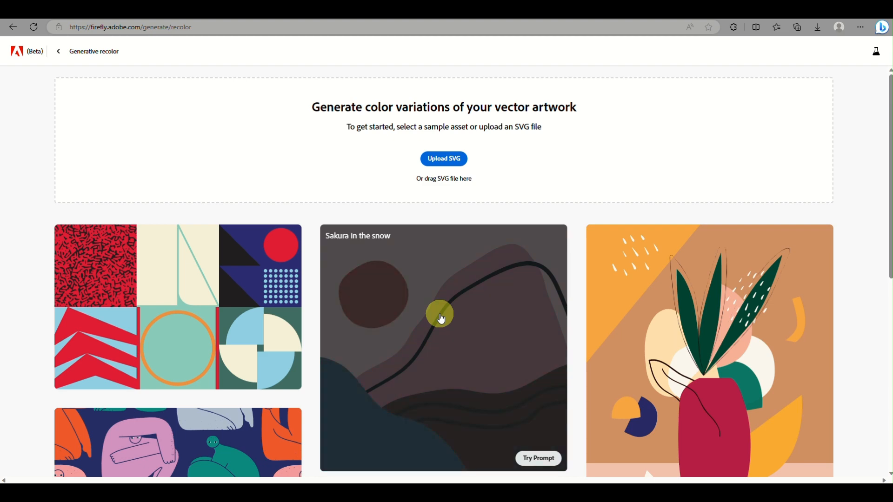
scroll(441, 319, "down", 7)
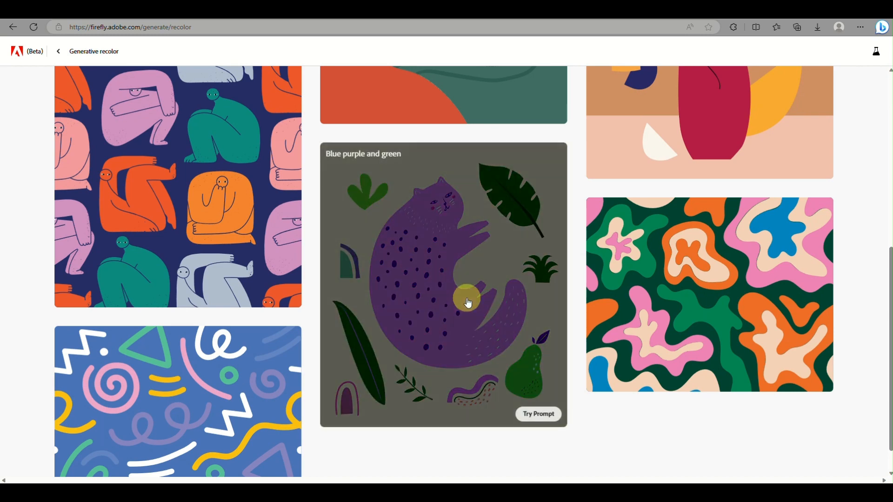
scroll(463, 316, "up", 2)
scroll(462, 334, "up", 5)
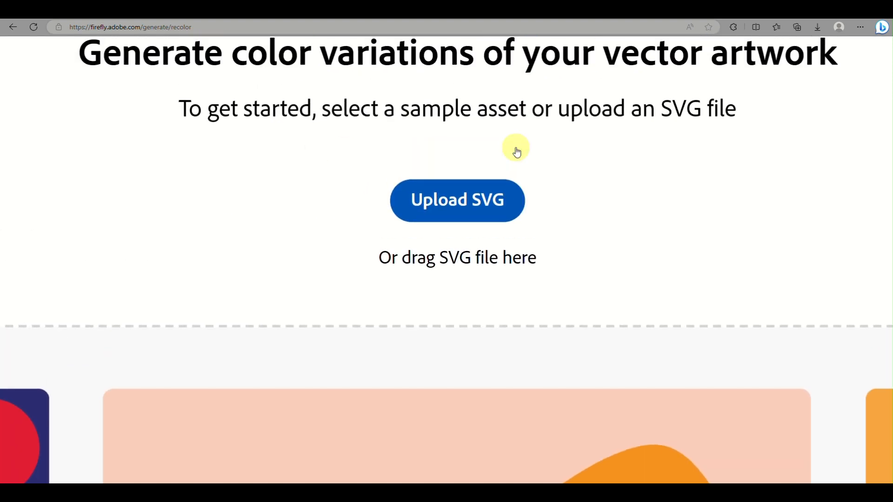
left_click(467, 199)
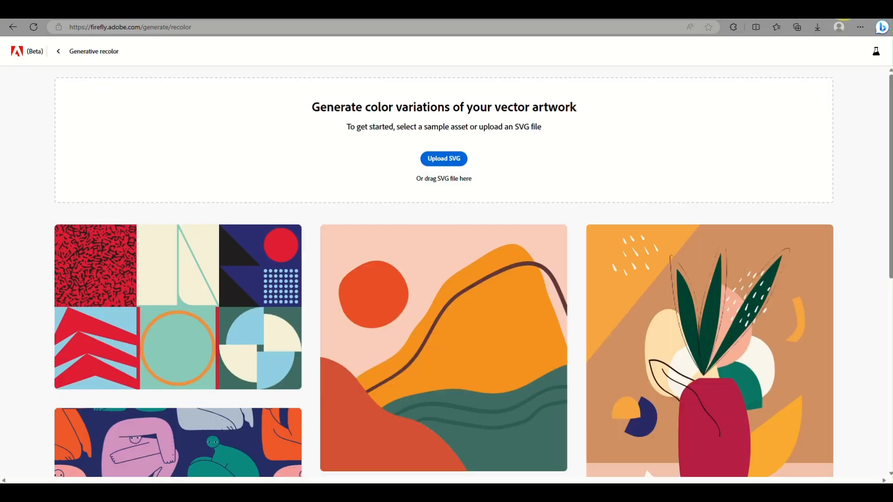
Load the Sakura in the snow sample asset with its prompt
scroll(371, 359, "down", 4)
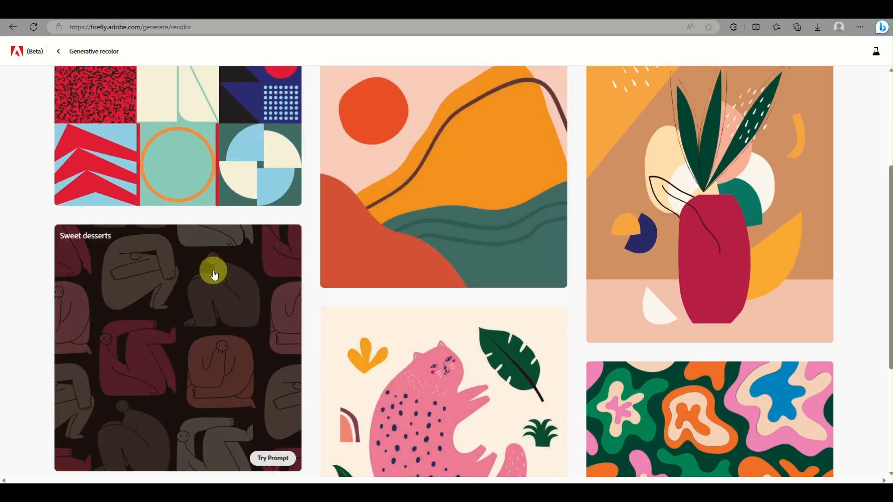
scroll(213, 270, "up", 4)
scroll(214, 269, "down", 1)
scroll(213, 269, "down", 7)
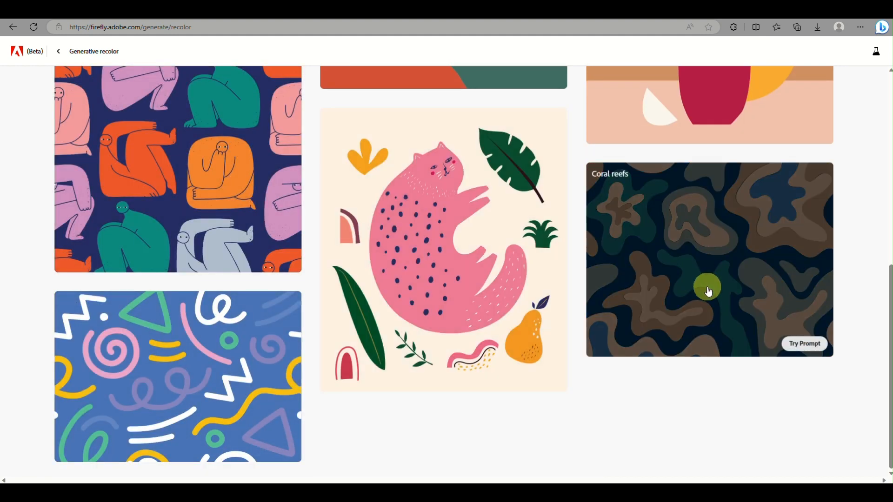
scroll(708, 292, "up", 4)
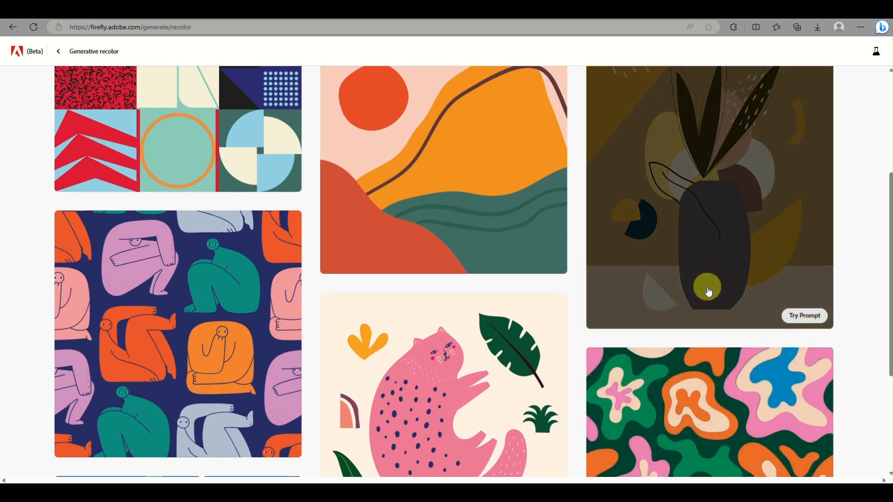
scroll(707, 290, "up", 2)
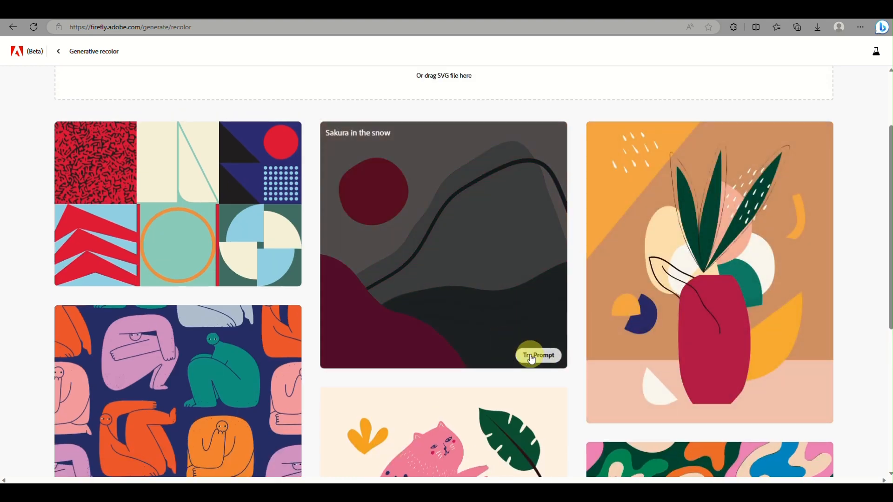
left_click(533, 358)
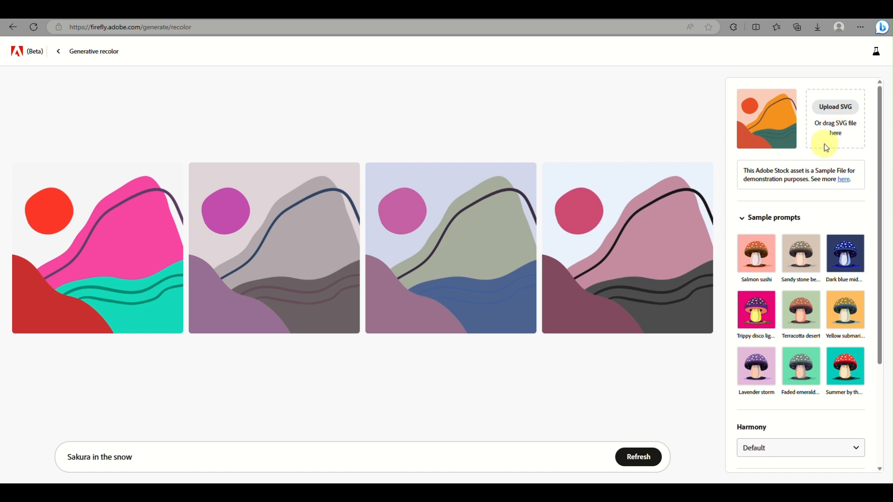
Examine the sample prompts listed in the side panel
scroll(827, 147, "down", 2)
scroll(827, 147, "up", 1)
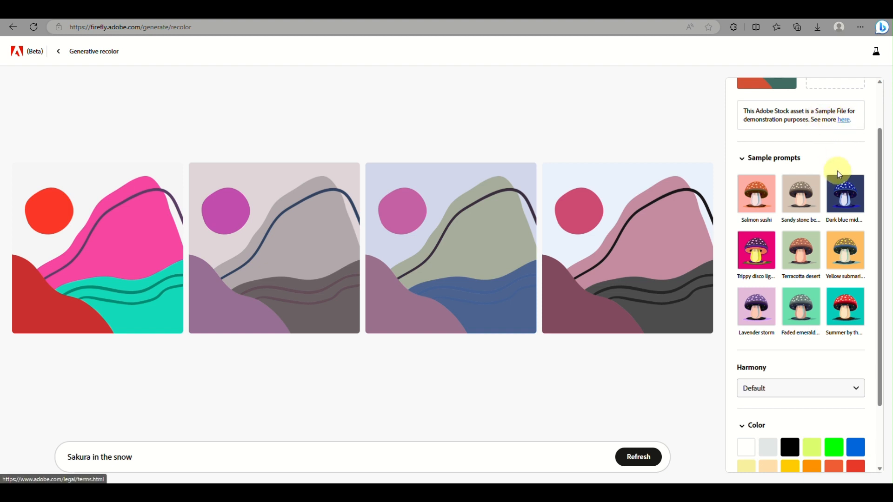
scroll(839, 175, "down", 1)
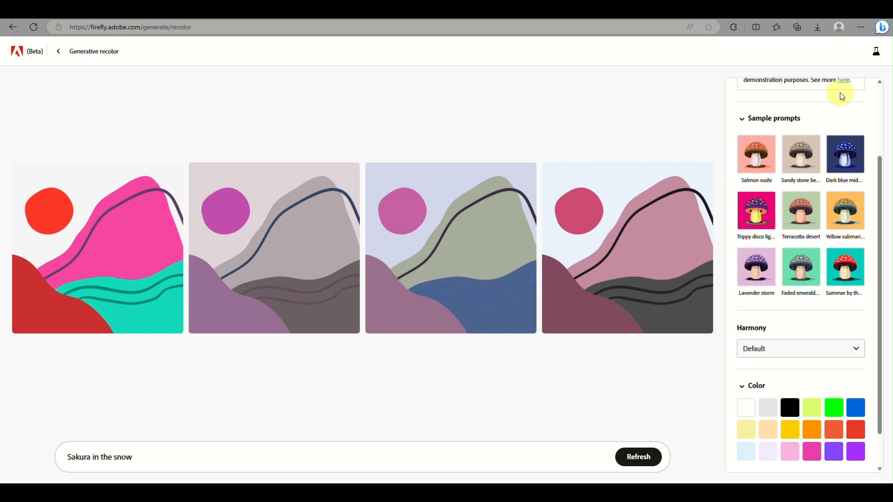
scroll(843, 97, "up", 1)
scroll(826, 167, "down", 2)
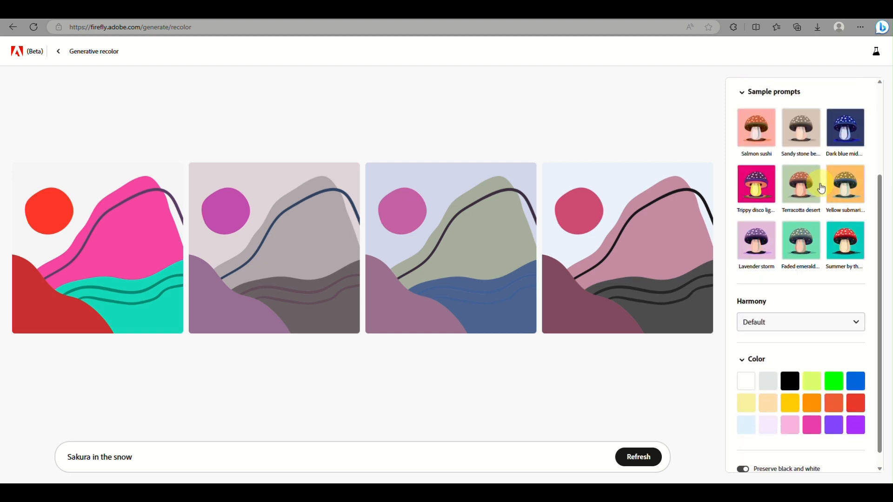
scroll(821, 184, "up", 5)
scroll(821, 184, "right", 2)
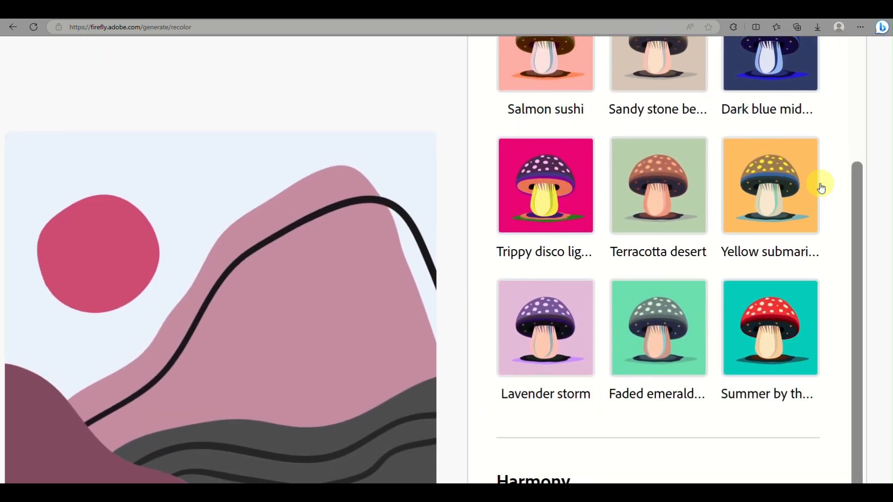
scroll(821, 187, "up", 2)
scroll(821, 188, "down", 1)
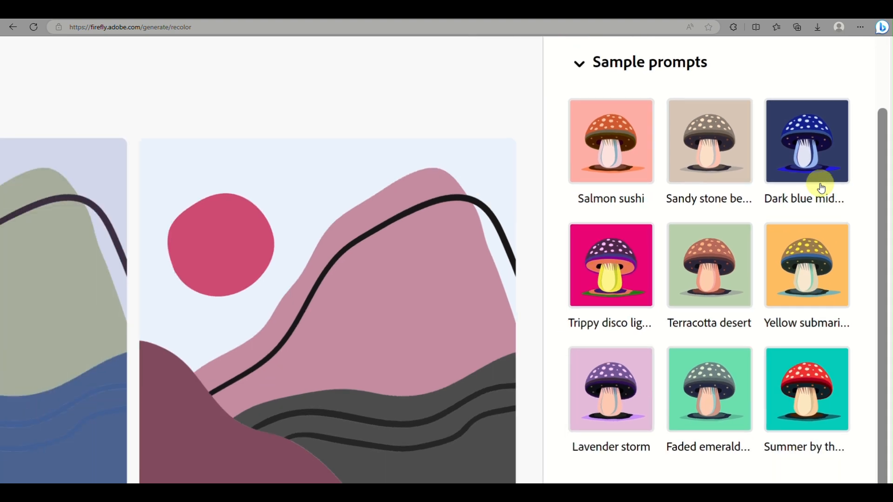
scroll(821, 187, "right", 1)
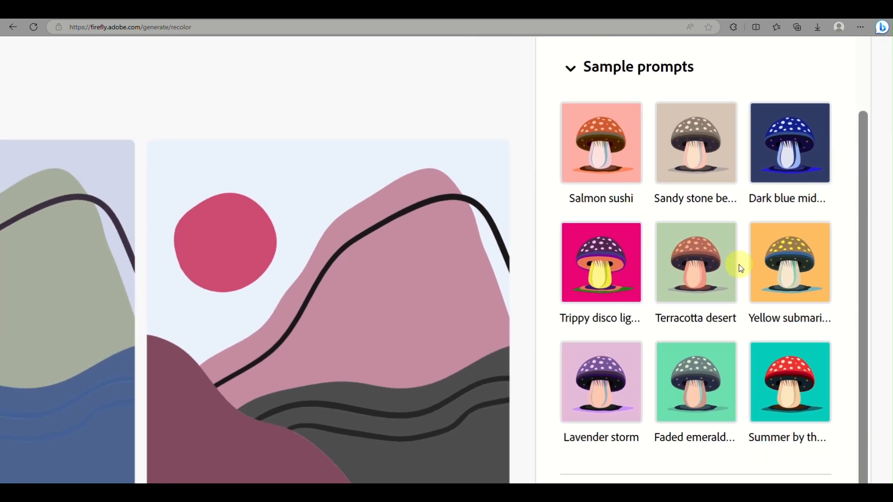
scroll(744, 271, "down", 2)
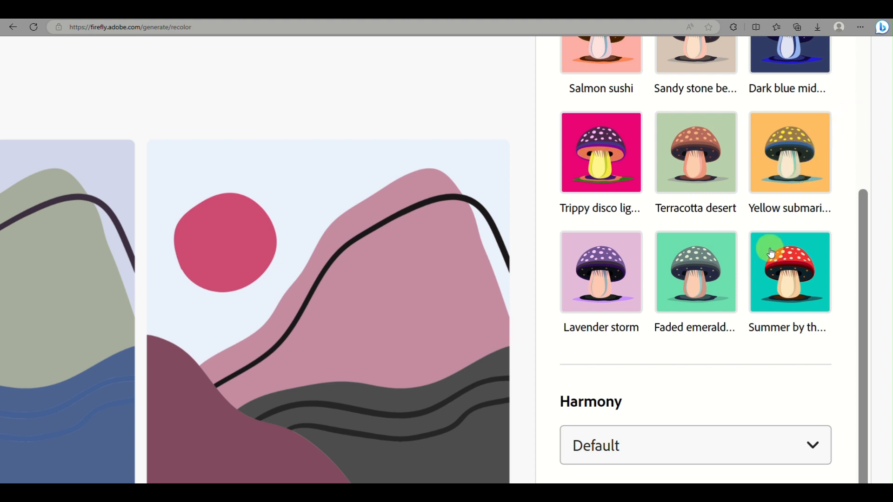
Apply the Yellow submarine sample prompt, then the Faded emerald city sample prompt
left_click(784, 201)
scroll(784, 201, "down", 5)
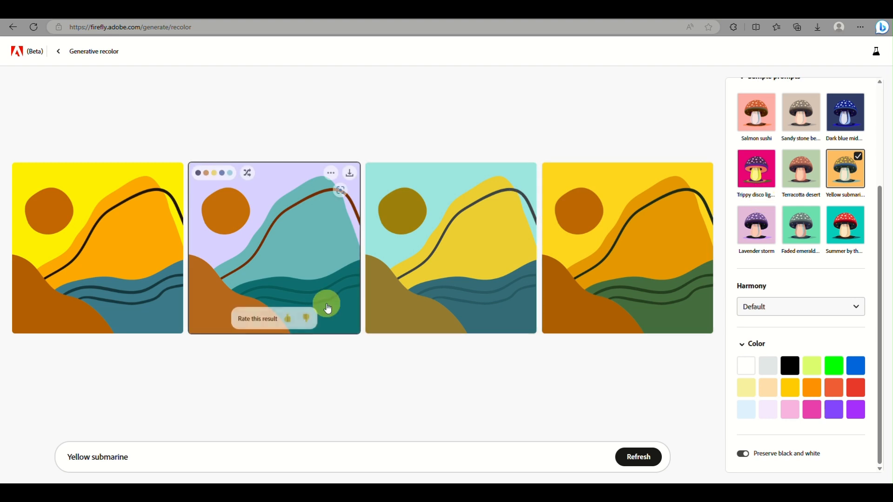
left_click(816, 245)
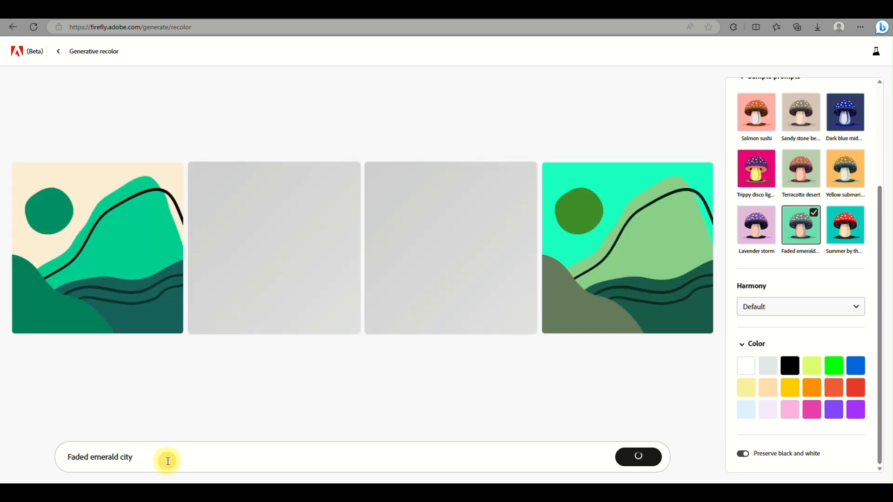
Replace the prompt with ocean sunset and generate new color variations
left_click(168, 460)
left_click_drag(168, 460, 36, 465)
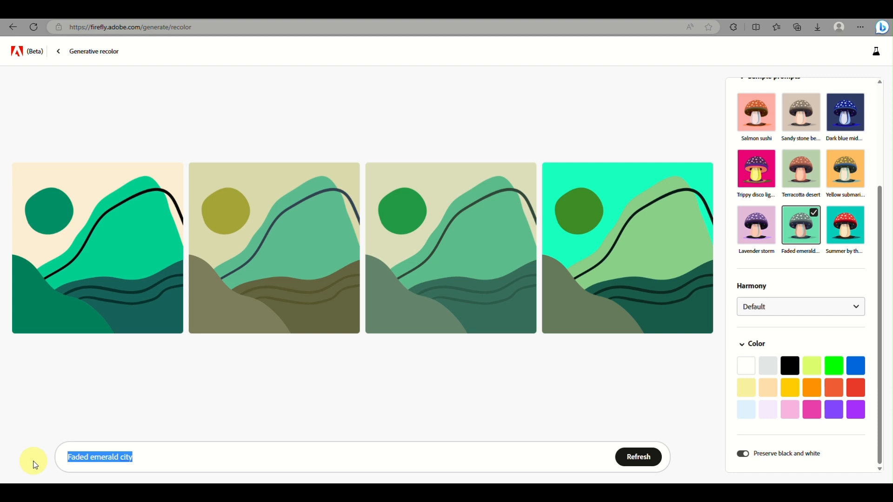
type("ocean sunset")
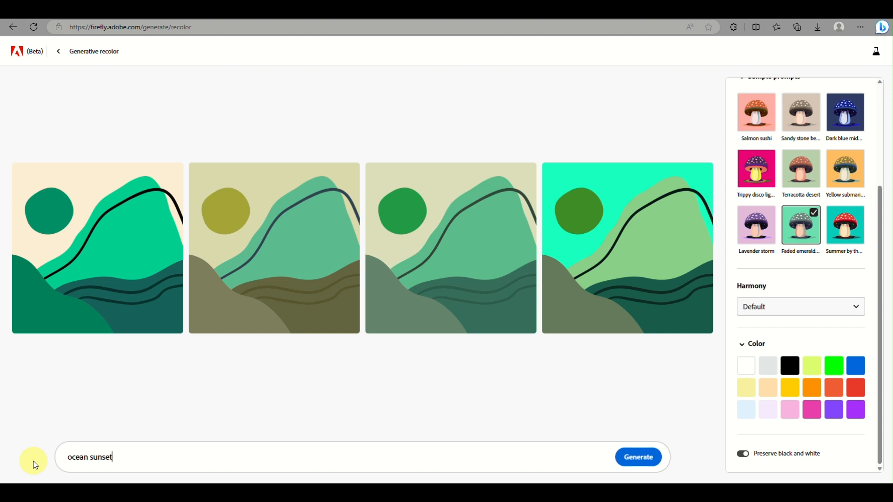
key("Return")
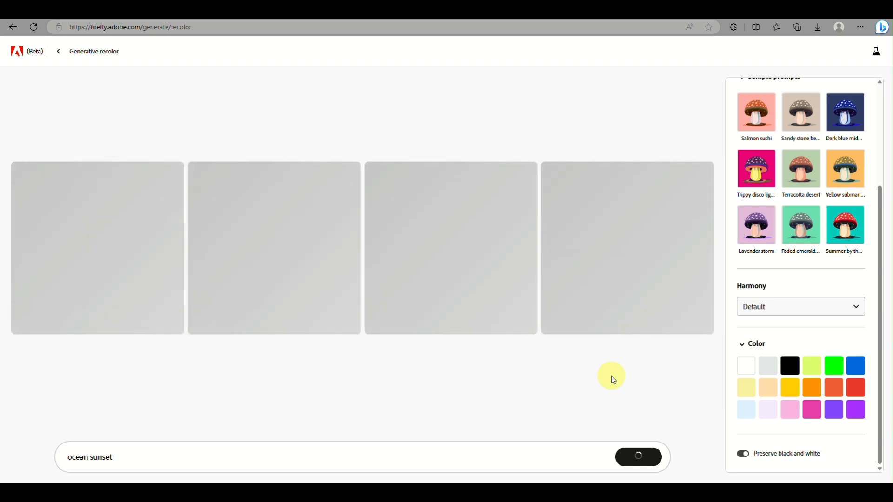
Browse the harmony options without changing them, then add the Cornflower blue color to the ocean sunset variations
mouse_move(320, 285)
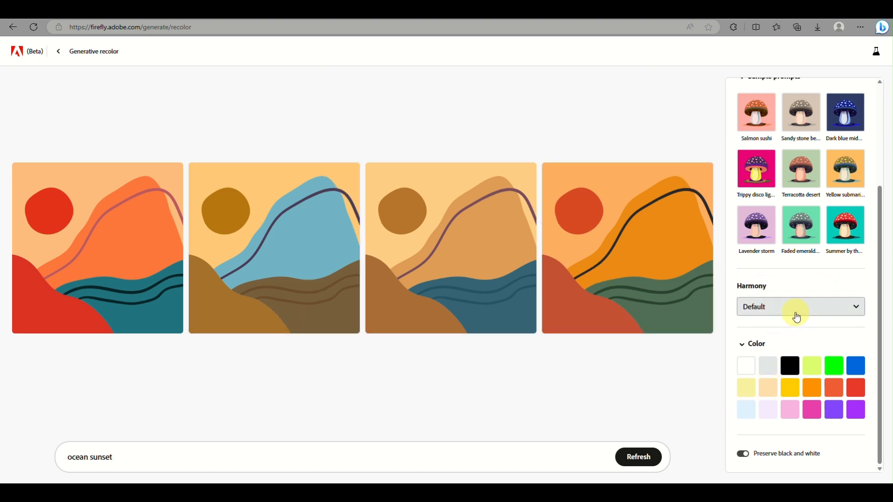
left_click(829, 309)
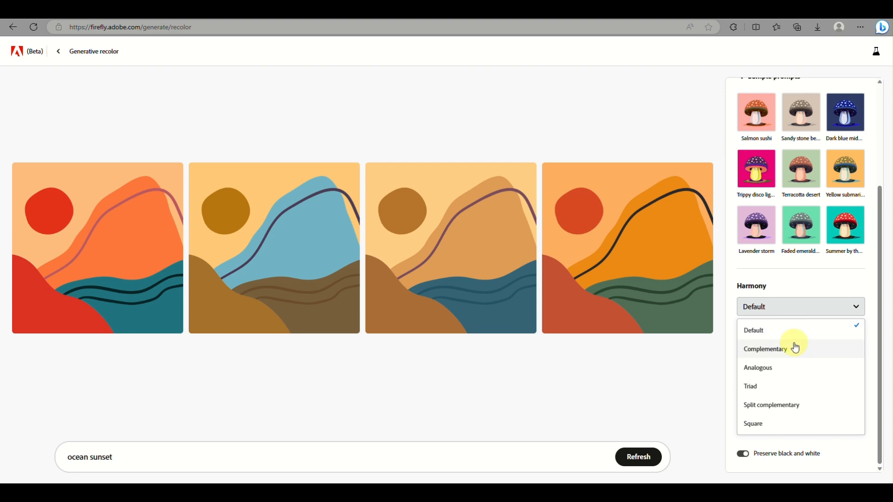
left_click(810, 283)
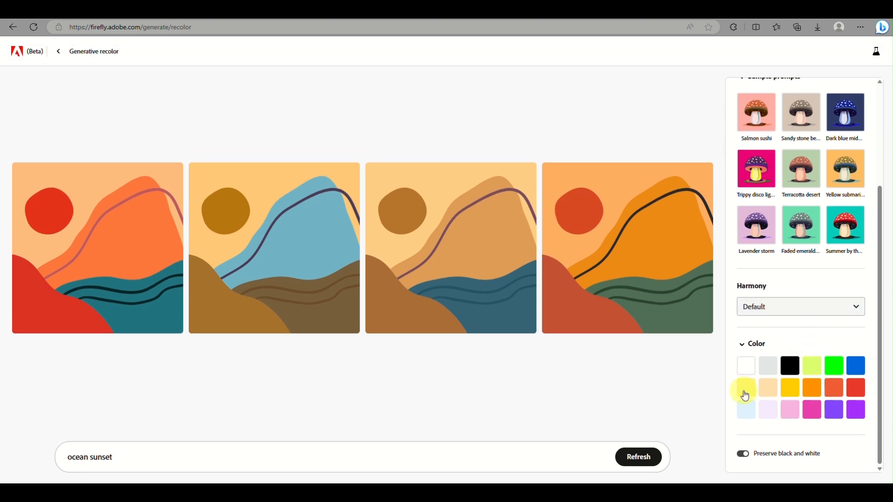
left_click(748, 409)
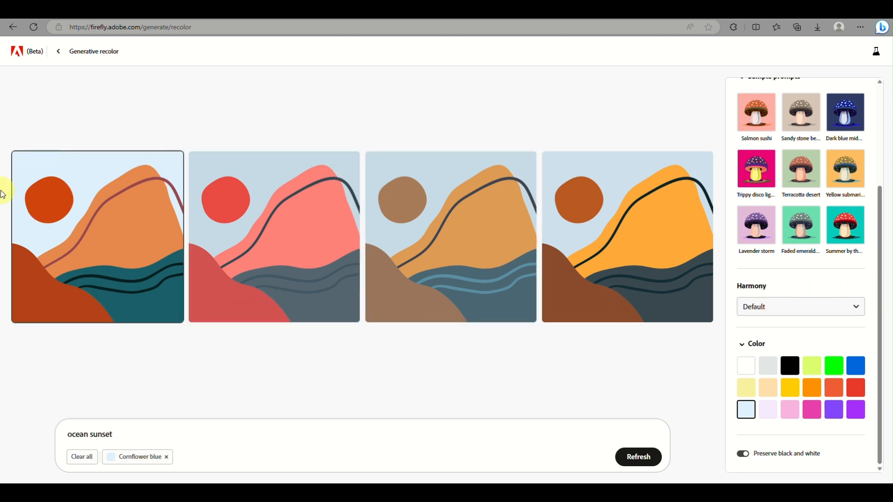
Shuffle the colors of the fourth variation repeatedly
mouse_move(53, 170)
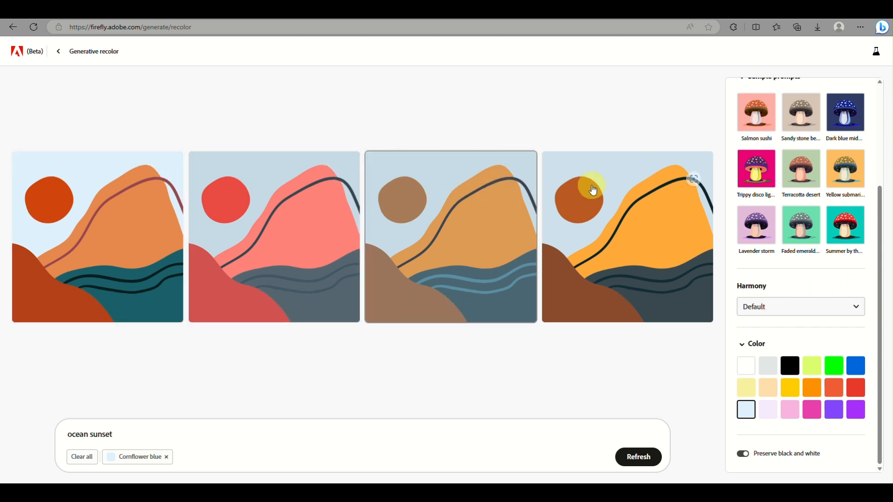
mouse_move(607, 195)
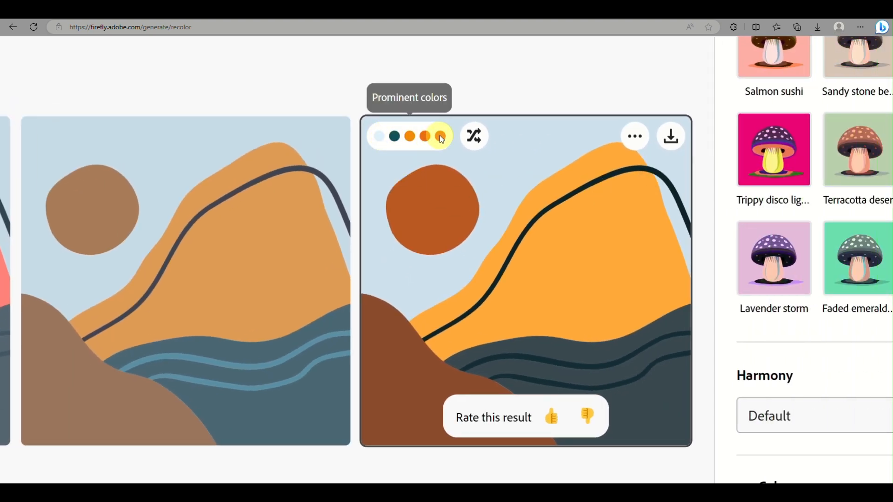
left_click(474, 135)
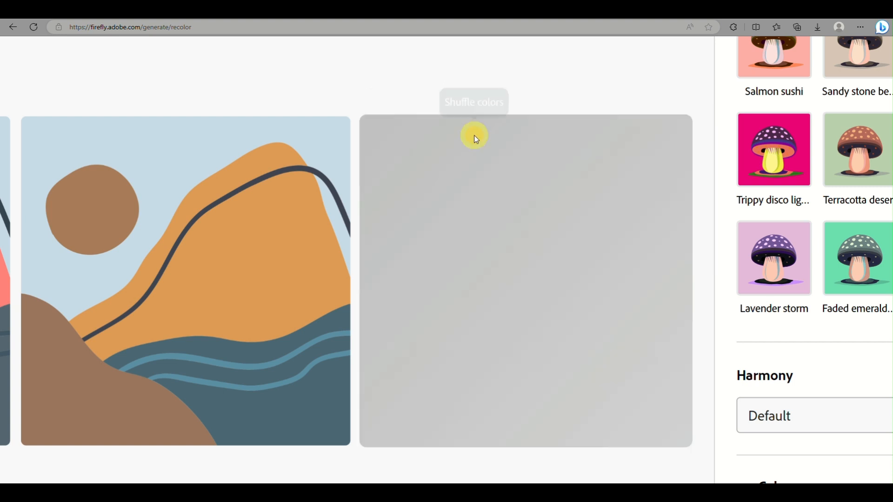
left_click(474, 137)
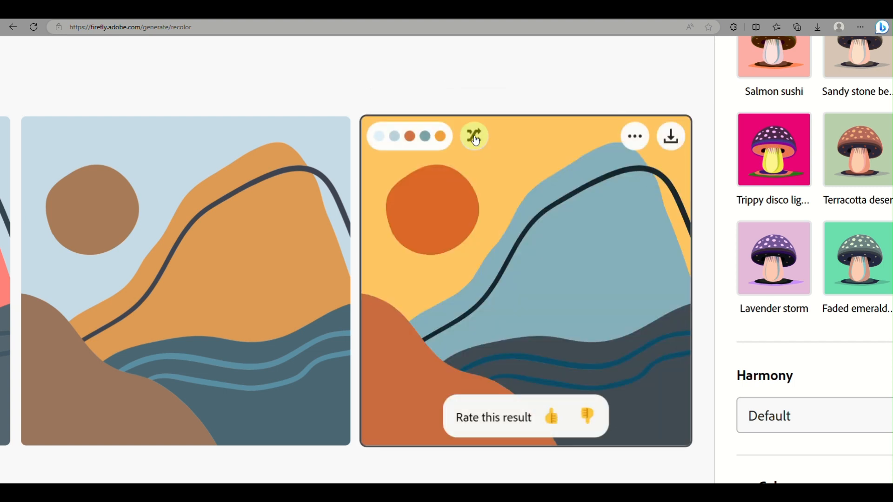
left_click(474, 137)
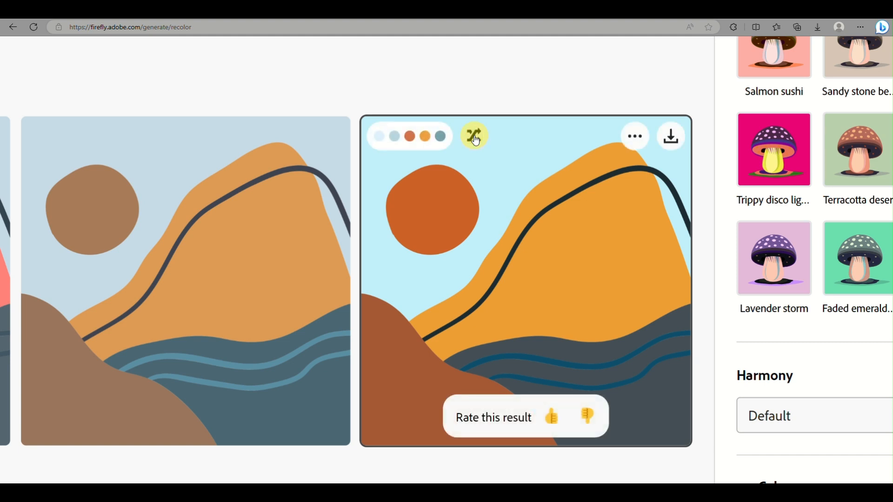
left_click(475, 137)
left_click(474, 137)
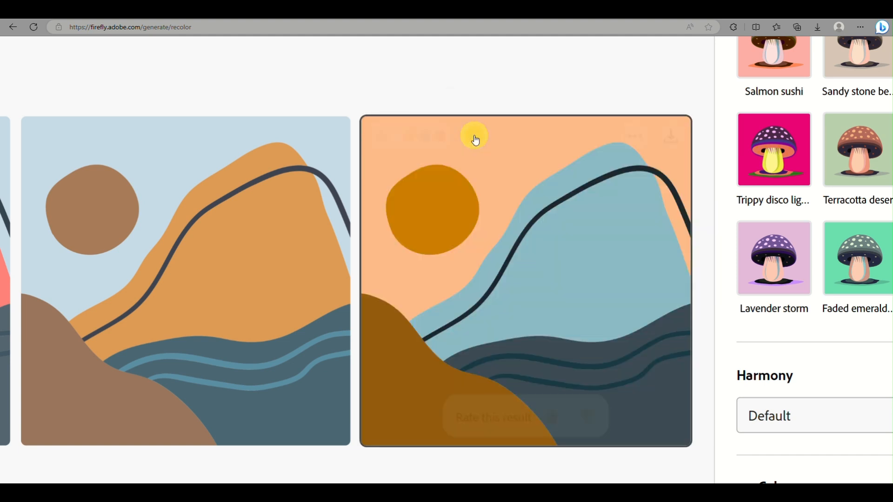
left_click(474, 137)
left_click(475, 138)
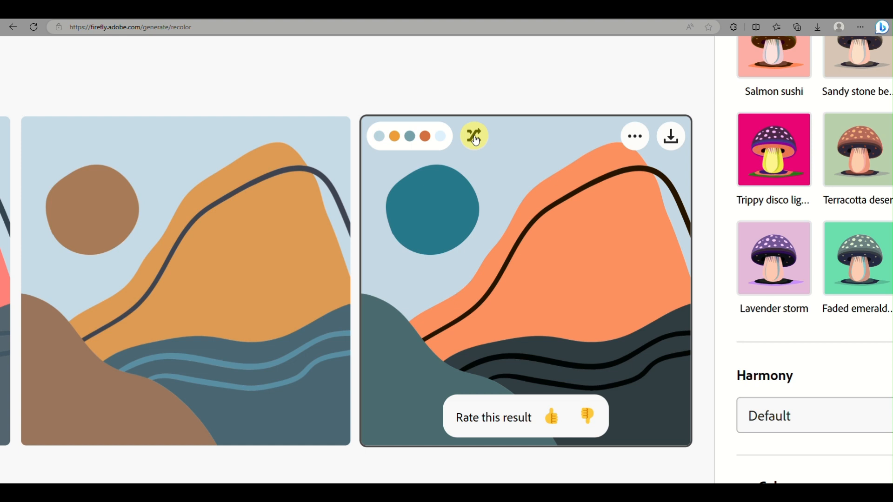
left_click(475, 137)
left_click(475, 137)
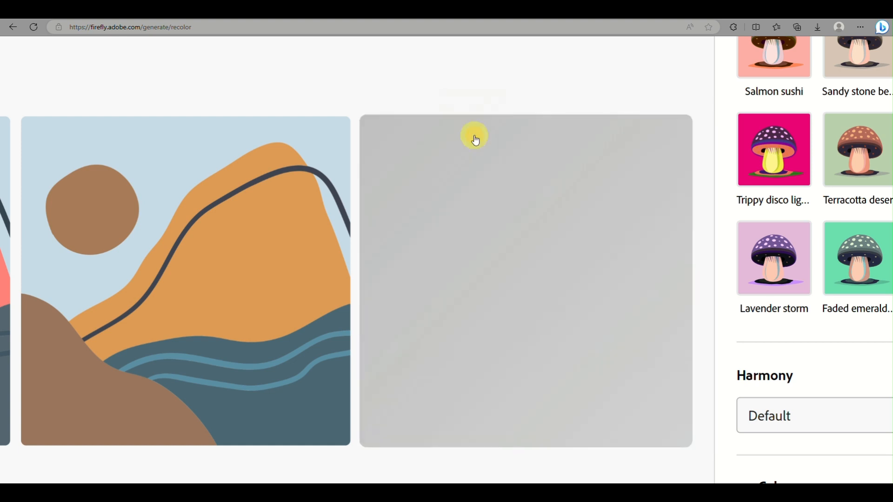
left_click(475, 138)
left_click(474, 138)
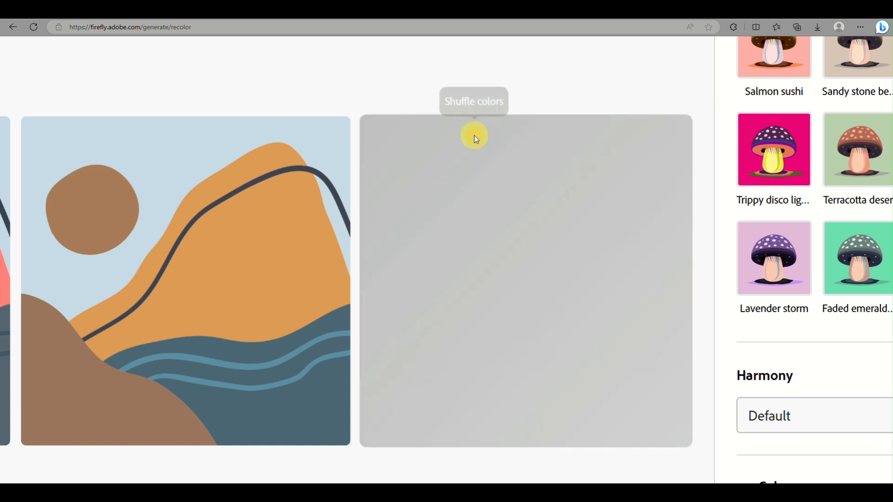
left_click(474, 138)
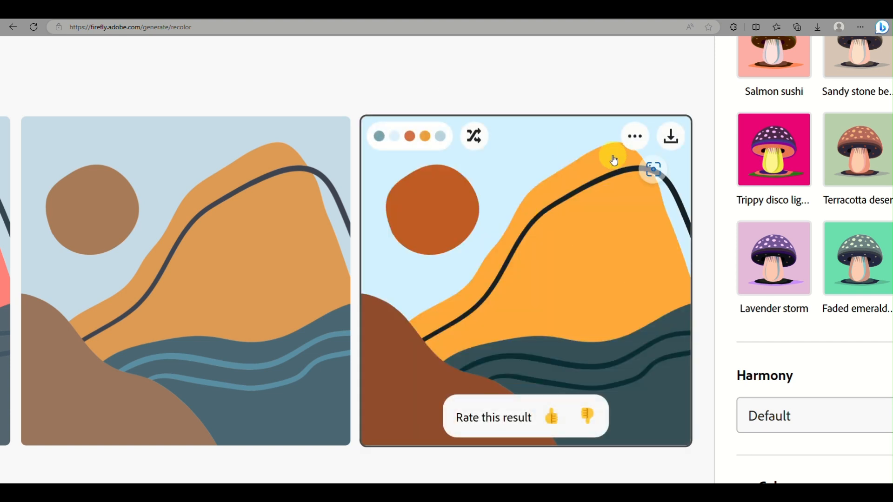
Open the fourth variation's options, then download that variation as an SVG file
left_click(634, 144)
left_click(638, 192)
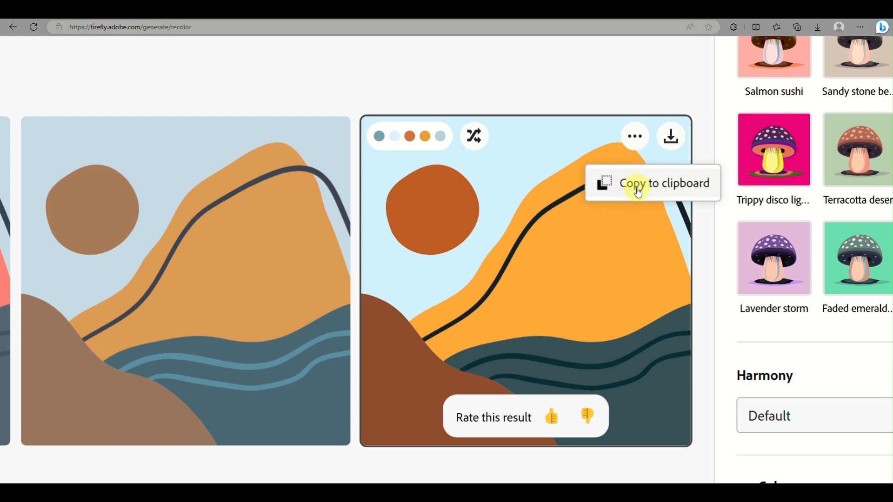
left_click(679, 140)
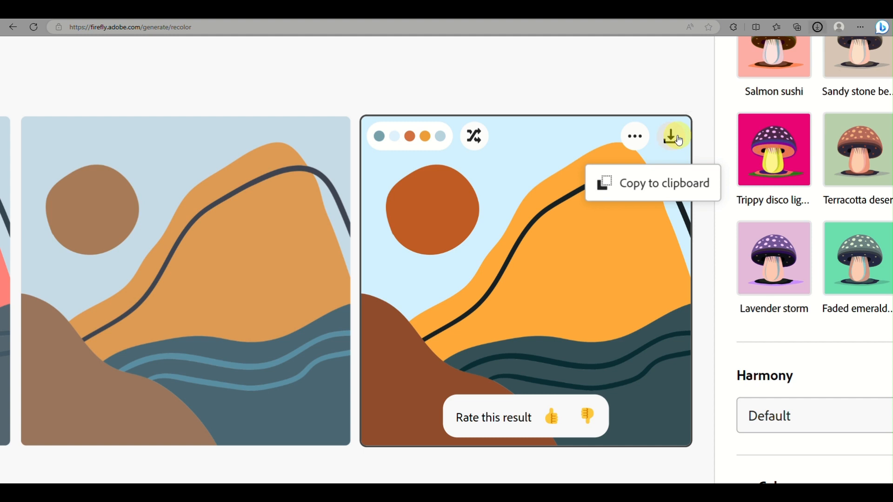
scroll(479, 198, "down", 5)
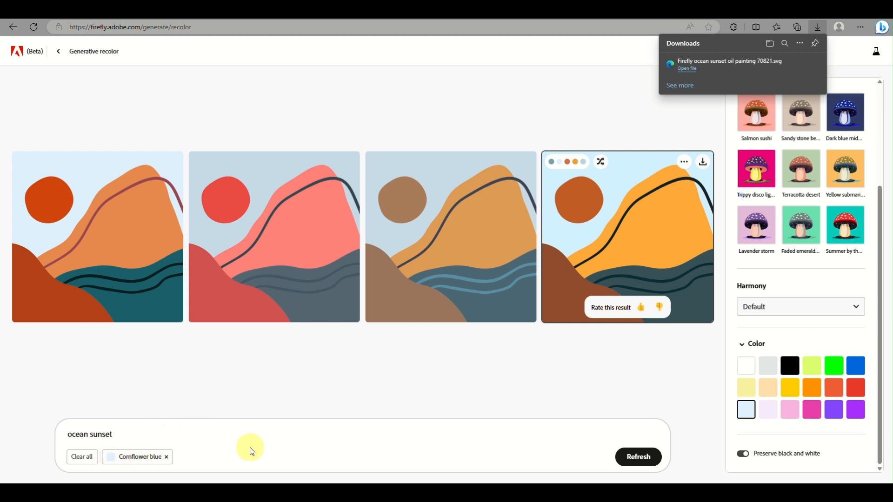
Add the Vivid gamboge, Azure, Vivid amber and Vermilion colors to the recolor
left_click(806, 389)
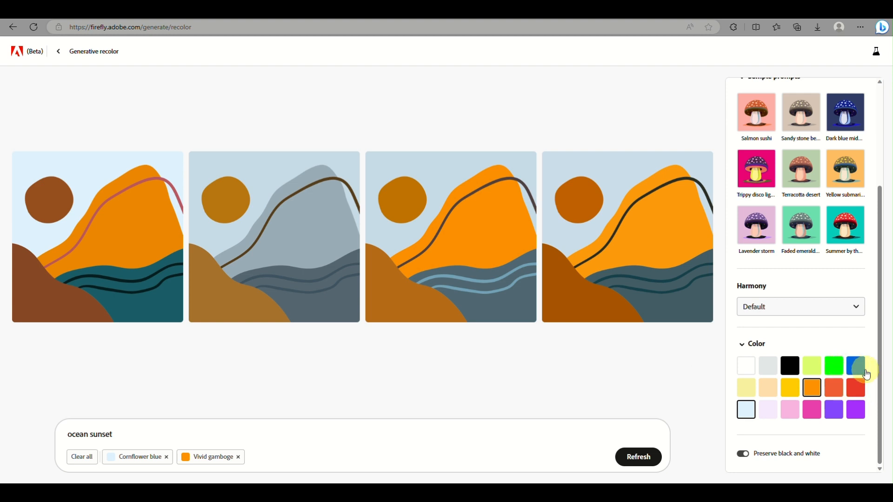
left_click(861, 371)
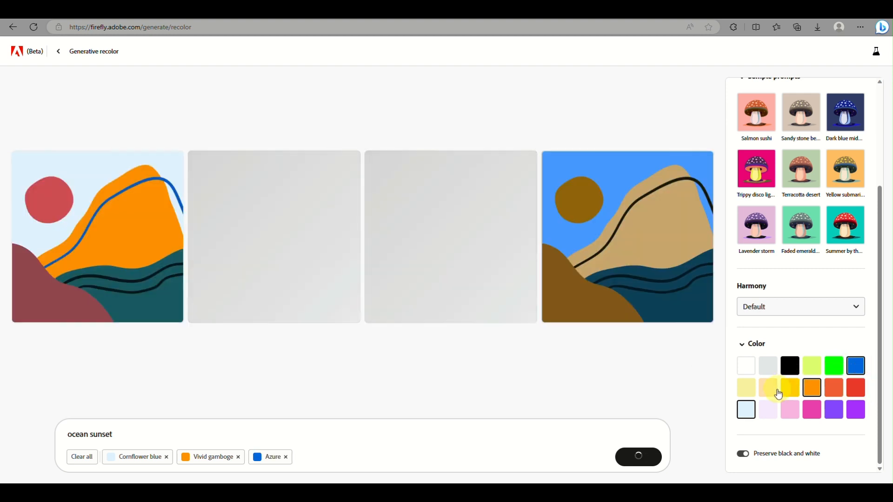
left_click(786, 396)
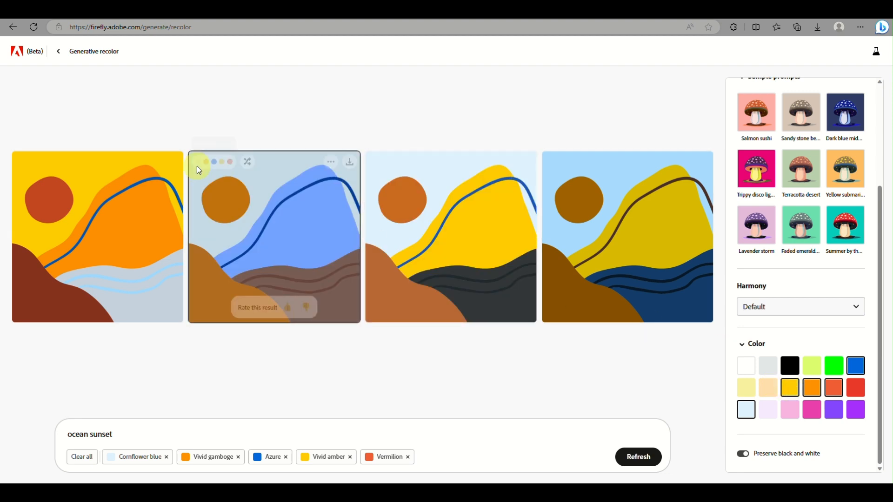
mouse_move(55, 222)
scroll(56, 222, "up", 5)
scroll(55, 221, "down", 5)
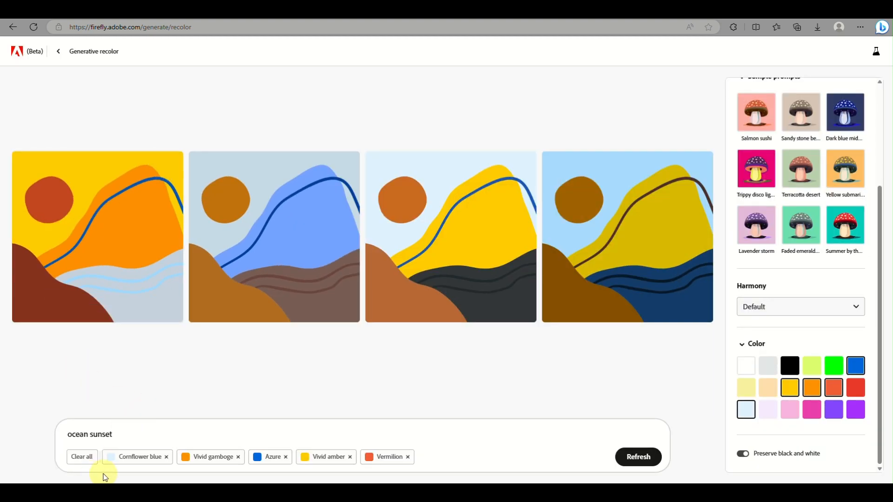
Remove the Vermilion color and add Scarlet instead
left_click(407, 457)
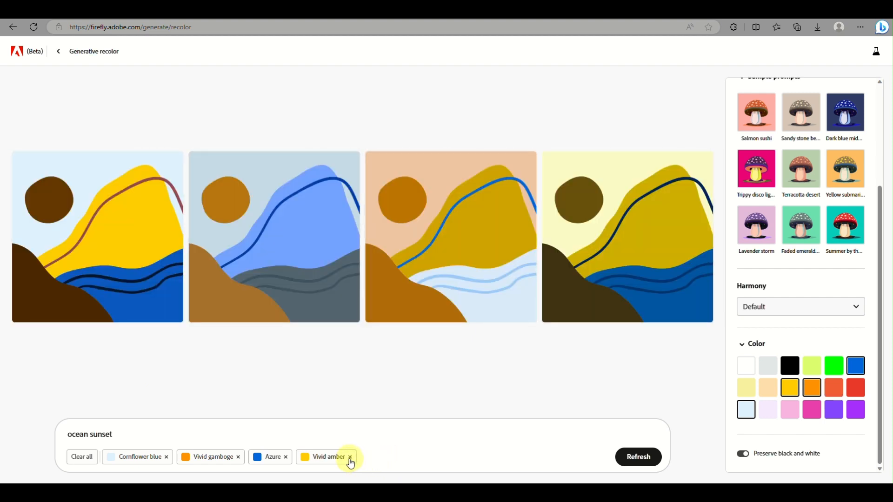
left_click(856, 396)
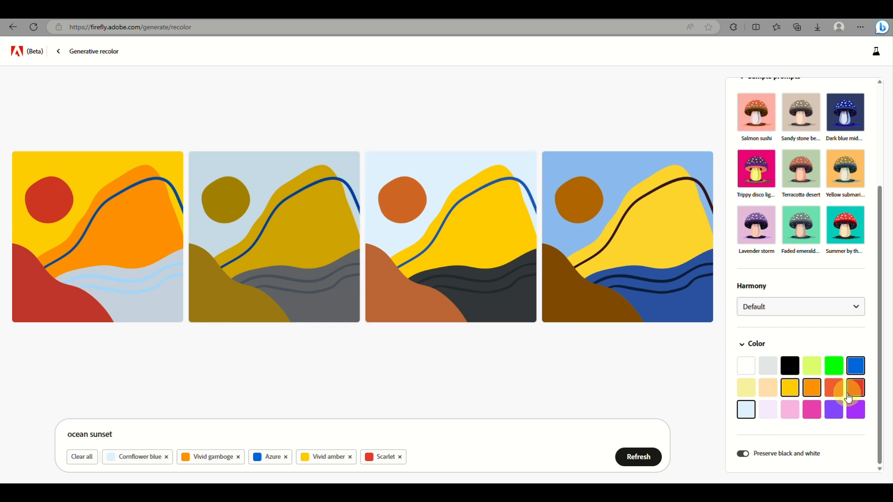
Set the color harmony to Complementary
scroll(815, 292, "up", 5)
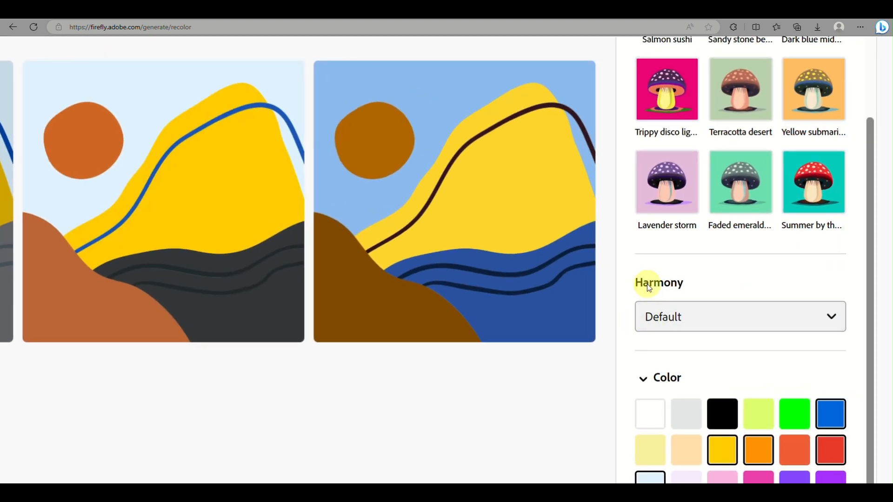
left_click(710, 313)
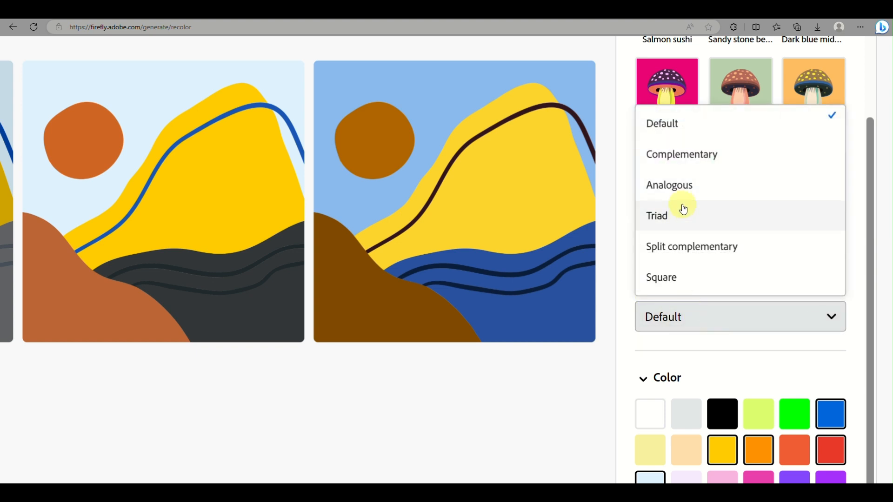
left_click(690, 158)
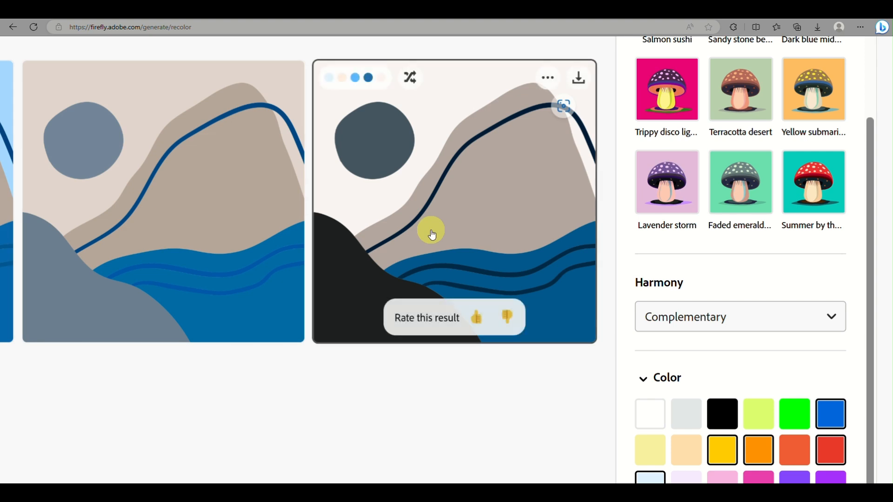
scroll(432, 235, "down", 5)
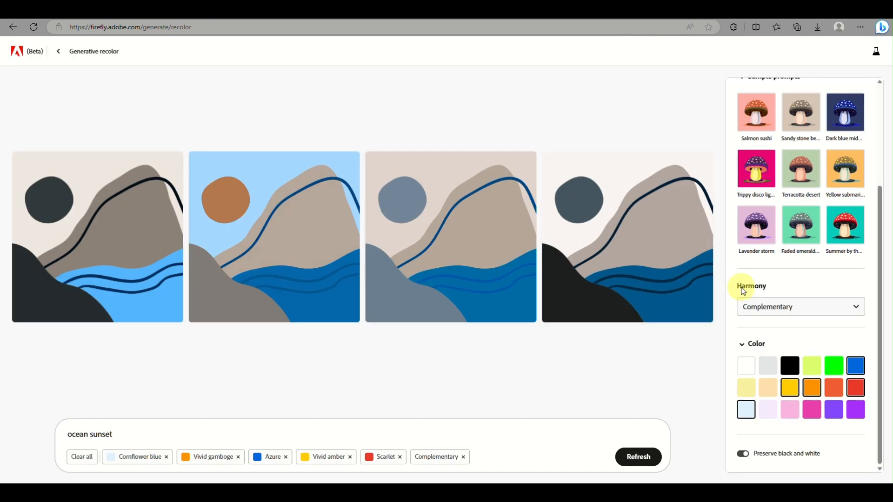
Change the color harmony to Analogous
left_click(763, 304)
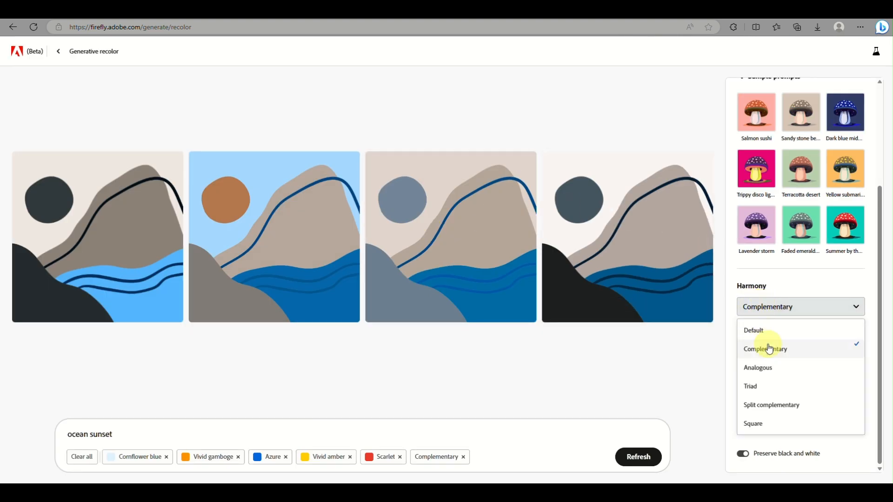
left_click(768, 367)
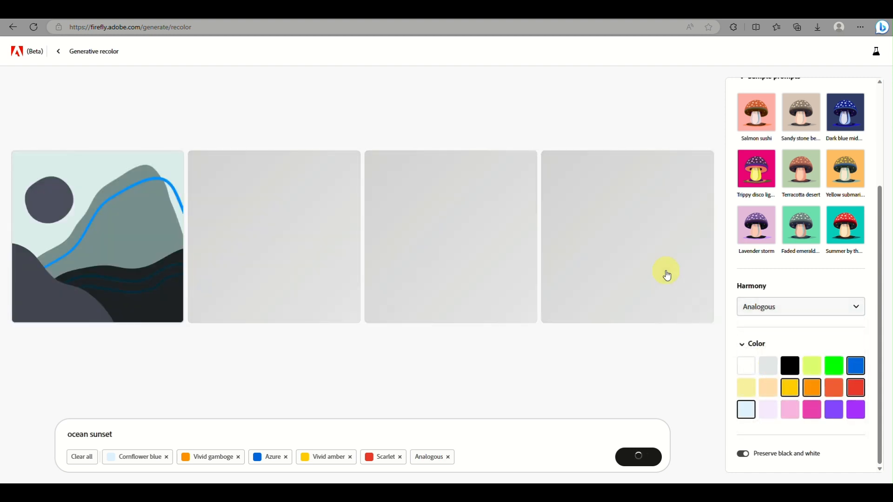
left_click(770, 314)
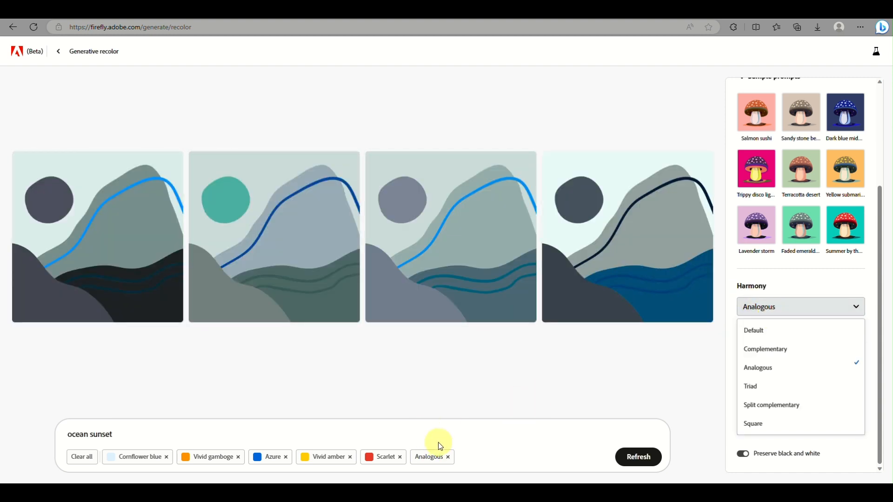
left_click(447, 454)
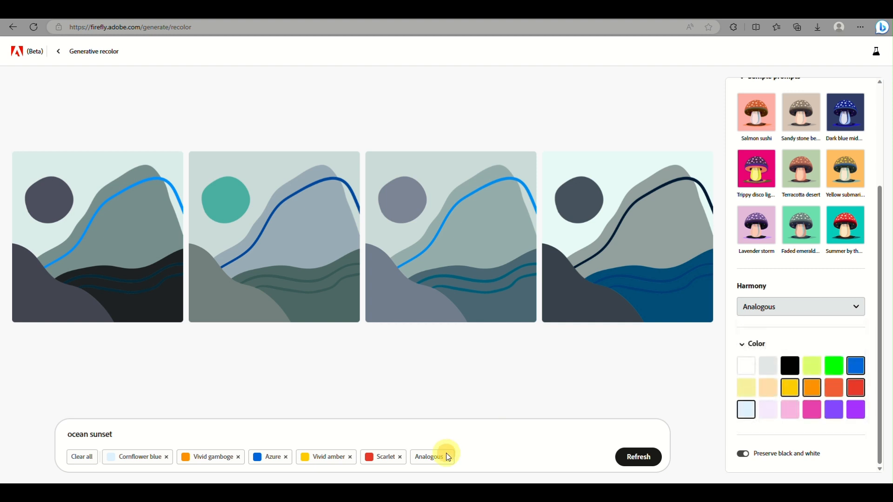
Remove the Scarlet, Vivid amber, Analogous, Azure and Vivid gamboge tags, leaving only Cornflower blue
left_click(401, 458)
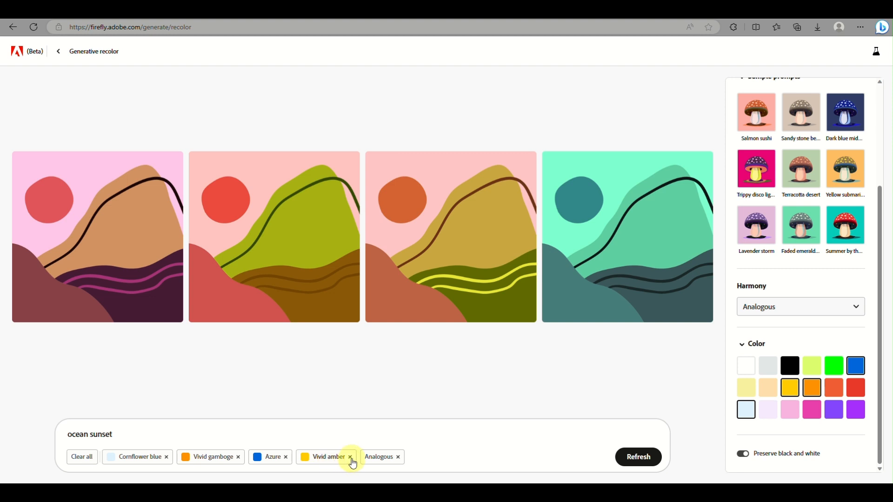
left_click(350, 457)
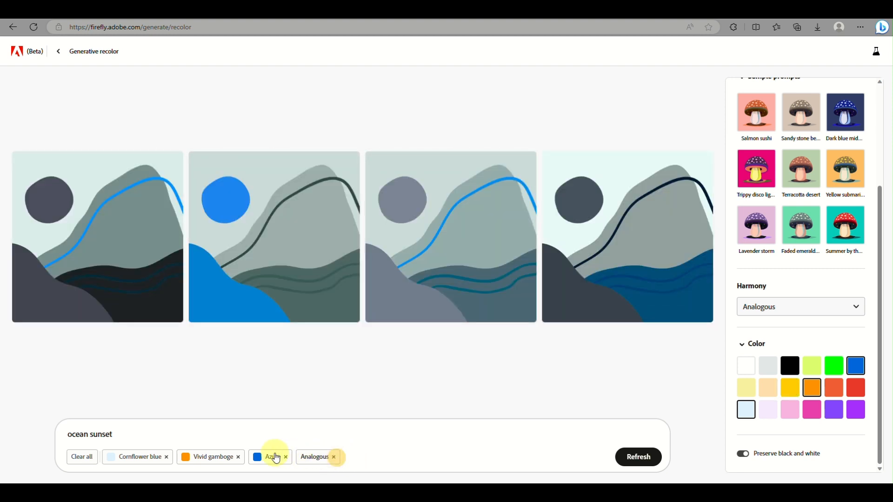
left_click(335, 460)
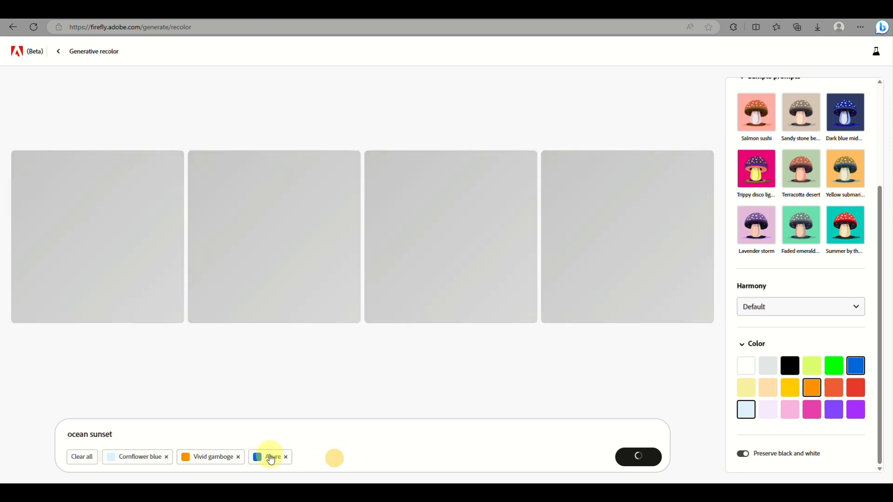
left_click(286, 457)
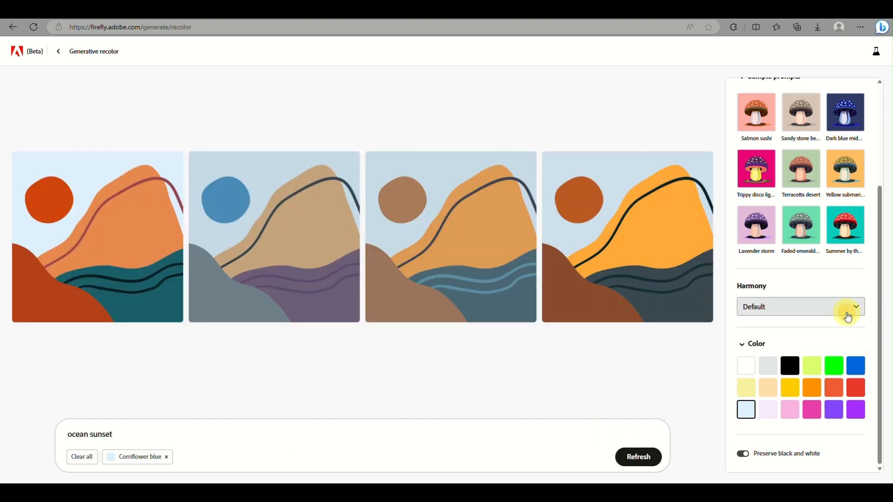
Switch the color harmony to Complementary and then to Analogous to compare the variations
left_click(847, 316)
left_click(777, 352)
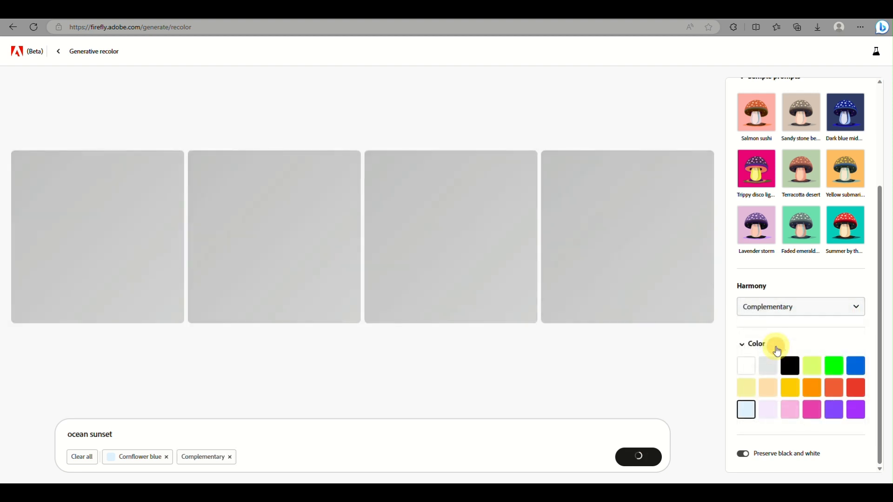
left_click(810, 305)
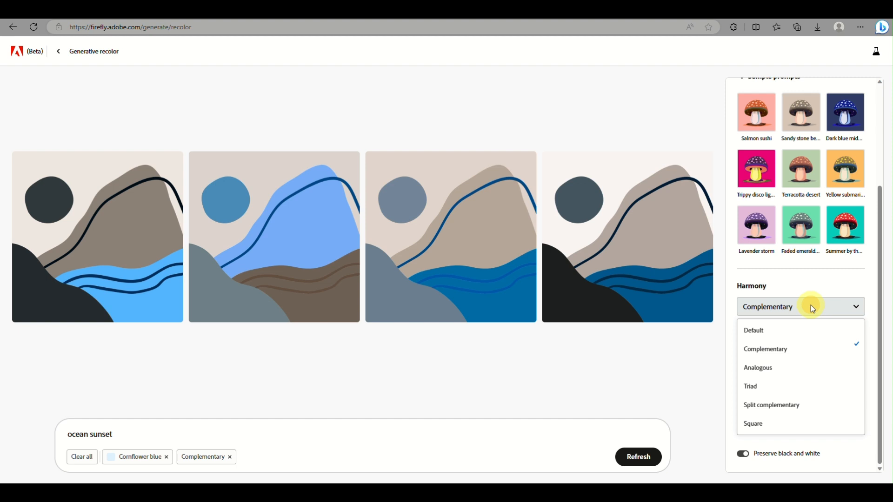
left_click(786, 367)
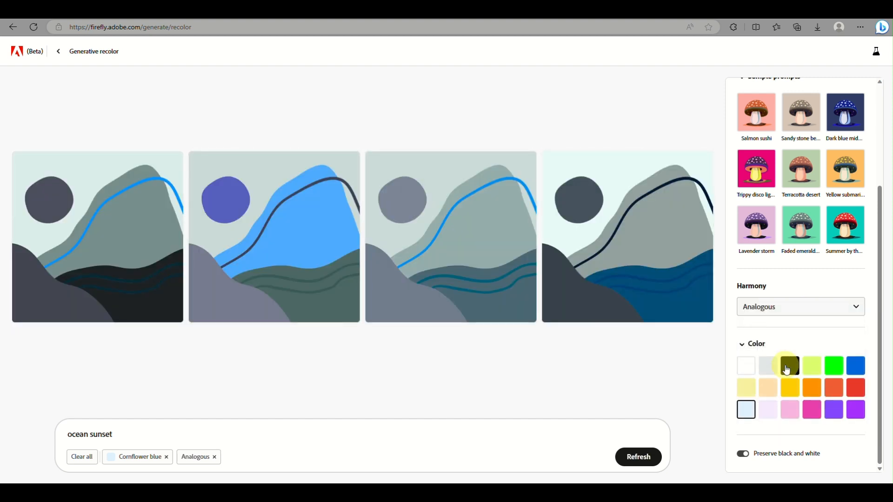
Change the color harmony to Triad and then to Split complementary
left_click(813, 306)
left_click(765, 387)
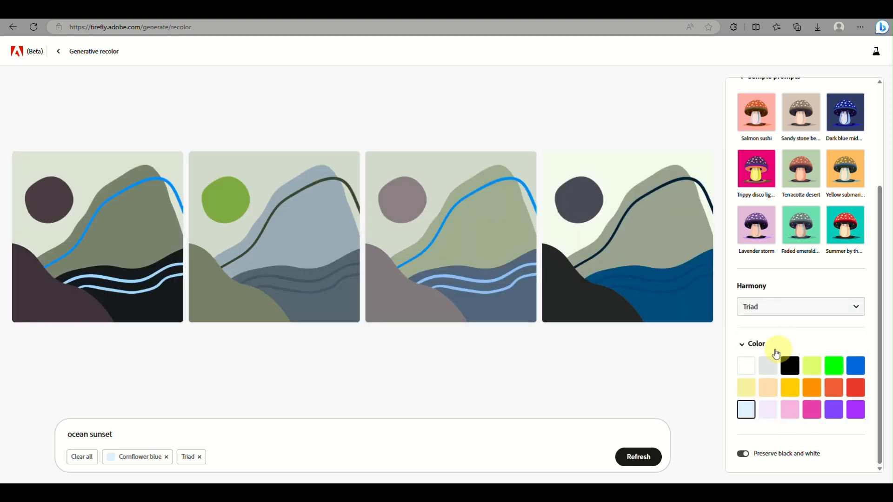
left_click(802, 304)
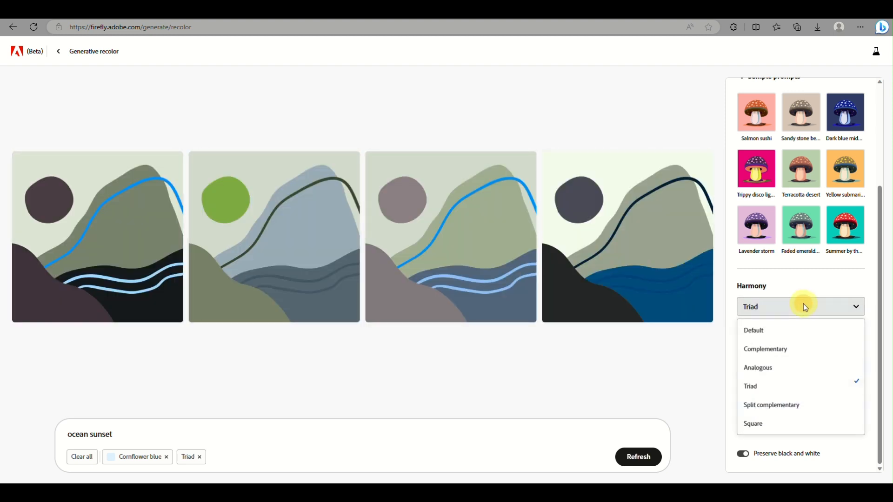
left_click(758, 405)
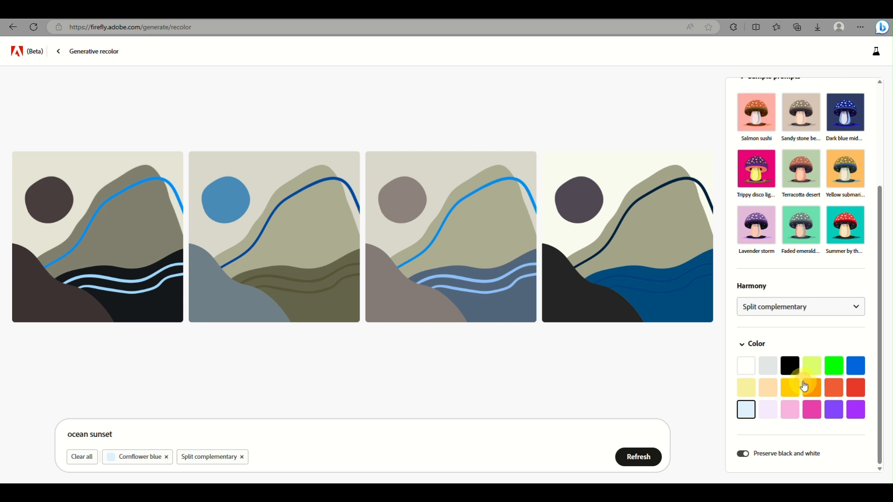
Add the Vivid gamboge color swatch and set the color harmony to Square
left_click(805, 387)
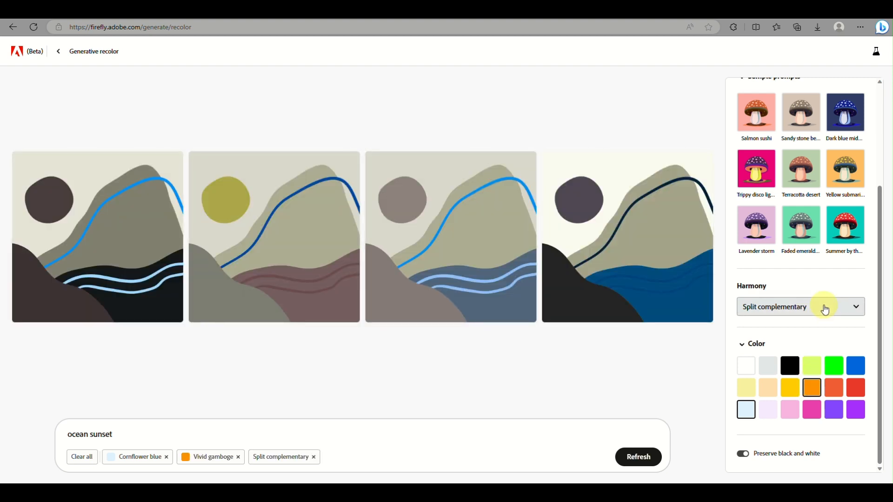
left_click(821, 308)
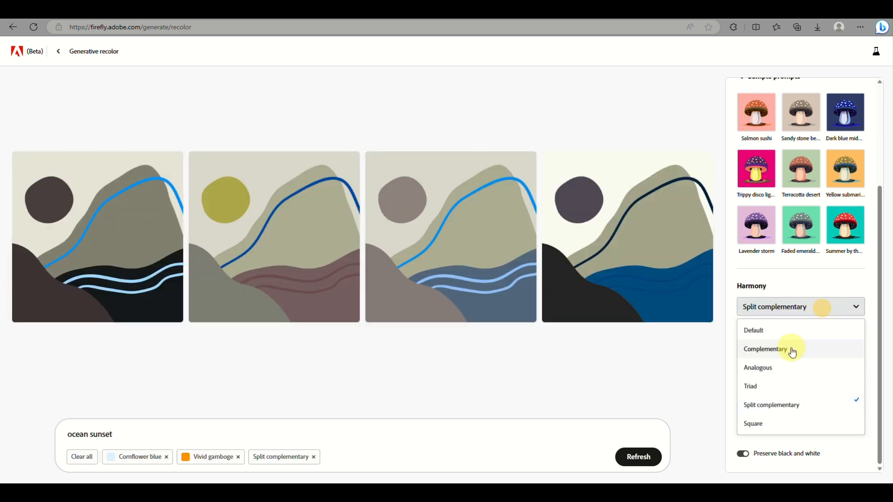
left_click(785, 427)
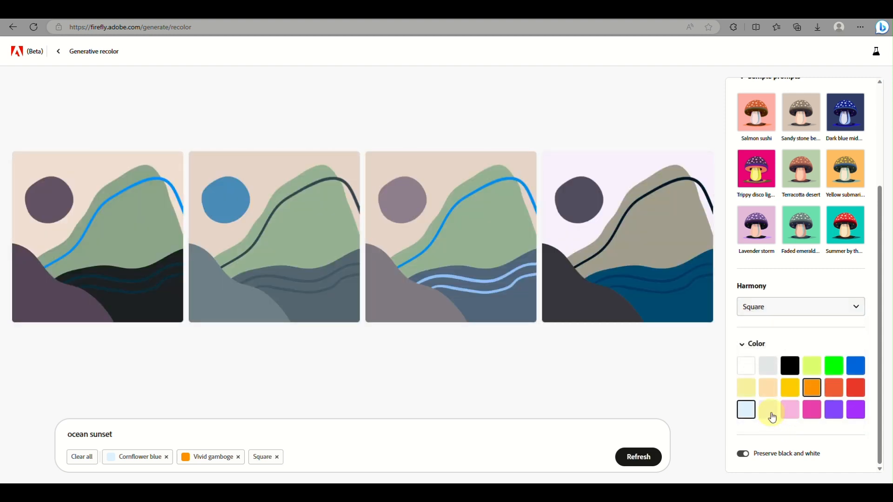
View the color wheel reference image in the other browser tab, then return to Generative recolor
left_click(414, 18)
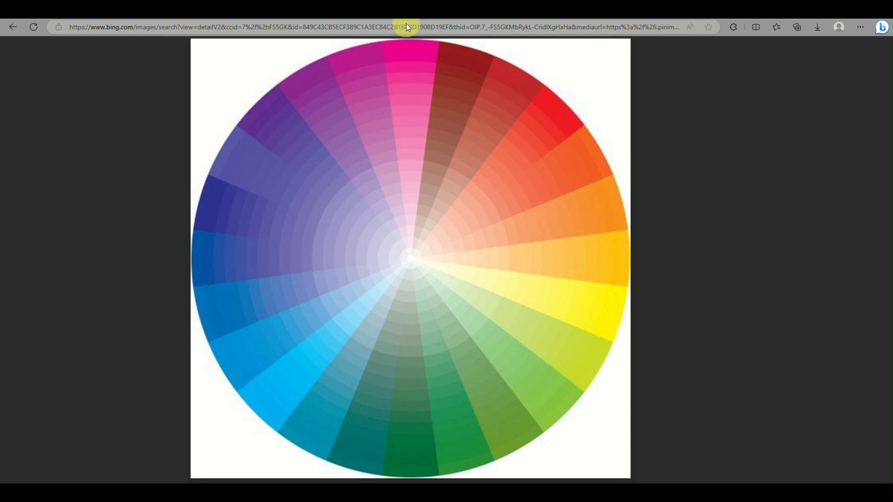
left_click(771, 6)
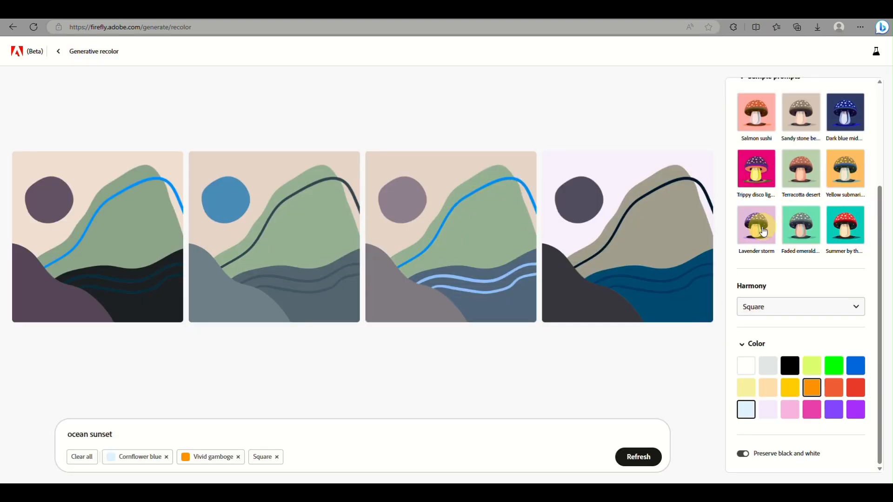
Apply the Trippy disco lights sample prompt and remove the Cornflower blue color tag
left_click(765, 185)
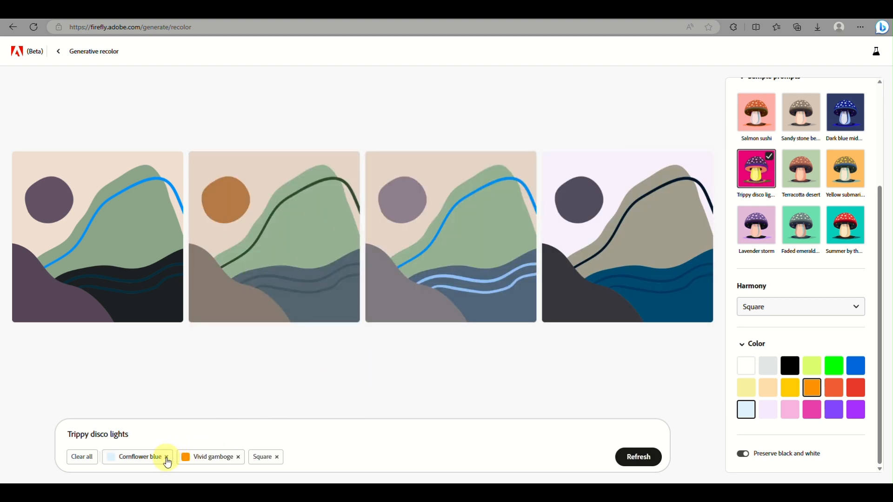
left_click(167, 457)
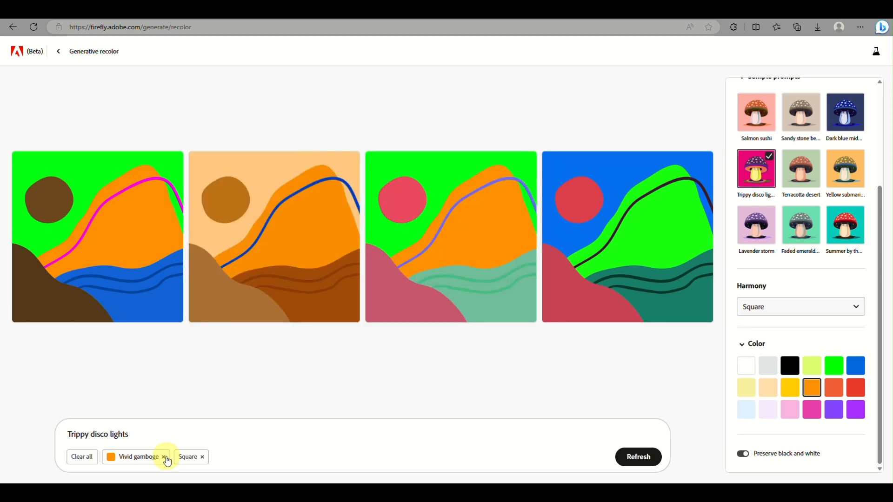
Open the sample file's terms link, dismiss the location popup on the Adobe Terms of Use page, and return
mouse_move(305, 275)
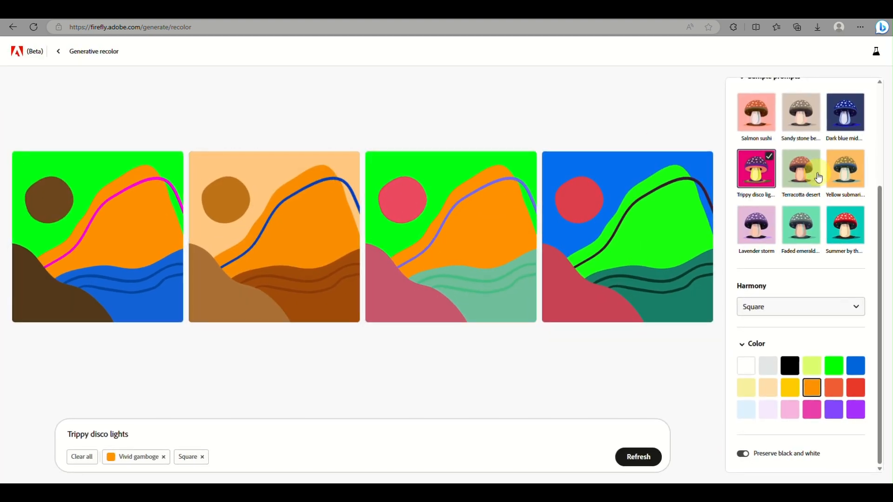
scroll(812, 177, "up", 3)
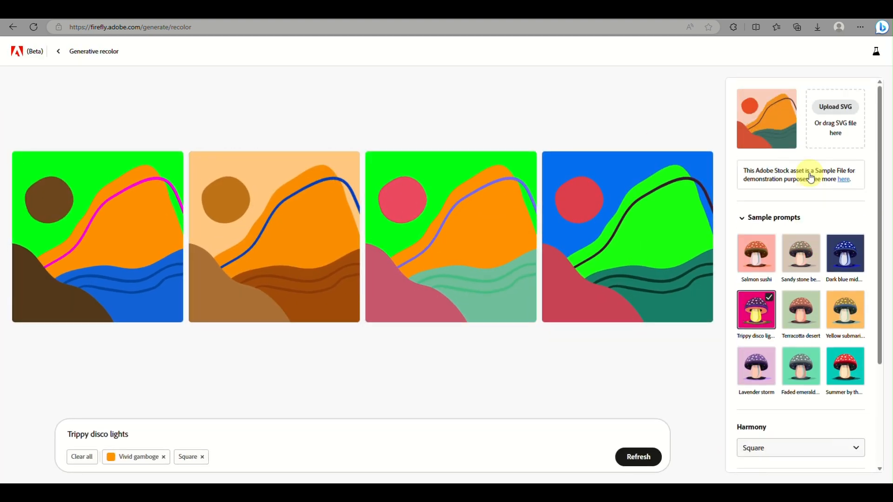
left_click(845, 182)
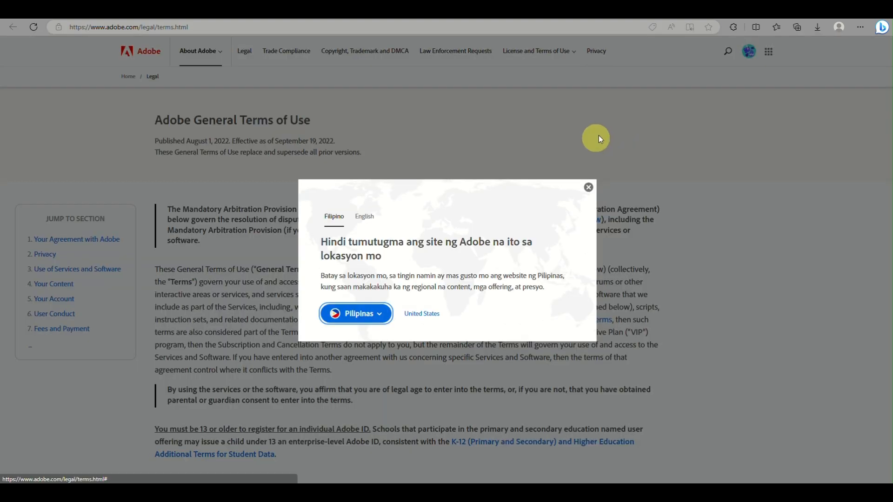
left_click(589, 187)
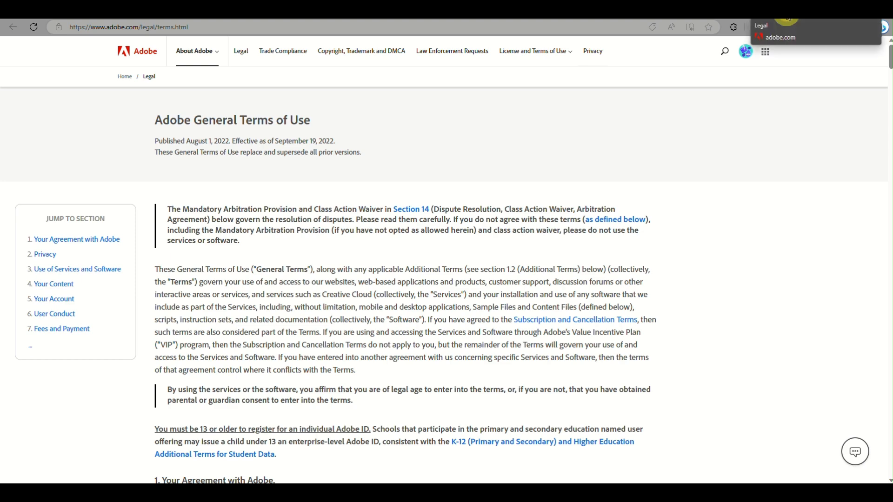
left_click(786, 18)
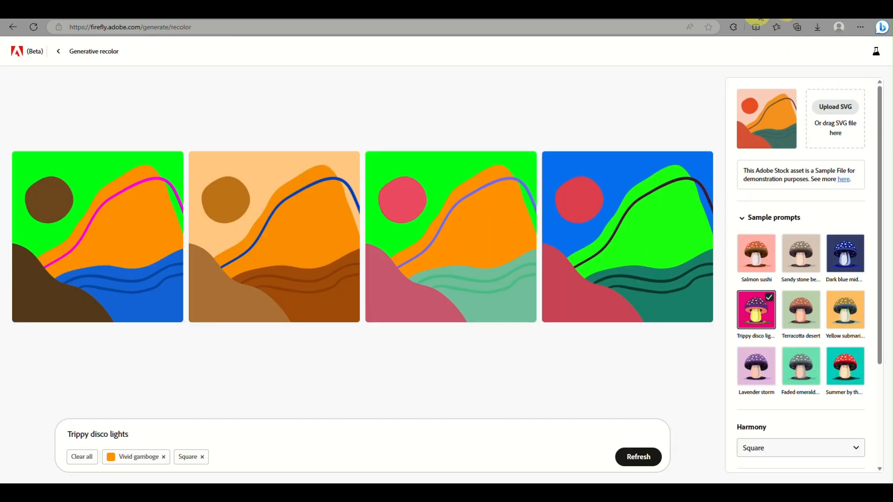
Go back to the sample gallery and open the abstract blob pattern with the Coral reefs prompt
left_click(61, 52)
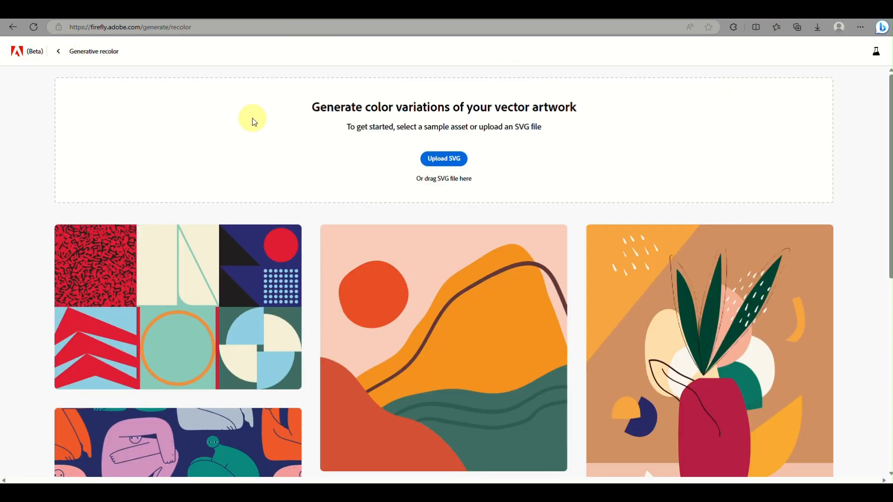
scroll(321, 278, "down", 5)
scroll(321, 278, "down", 3)
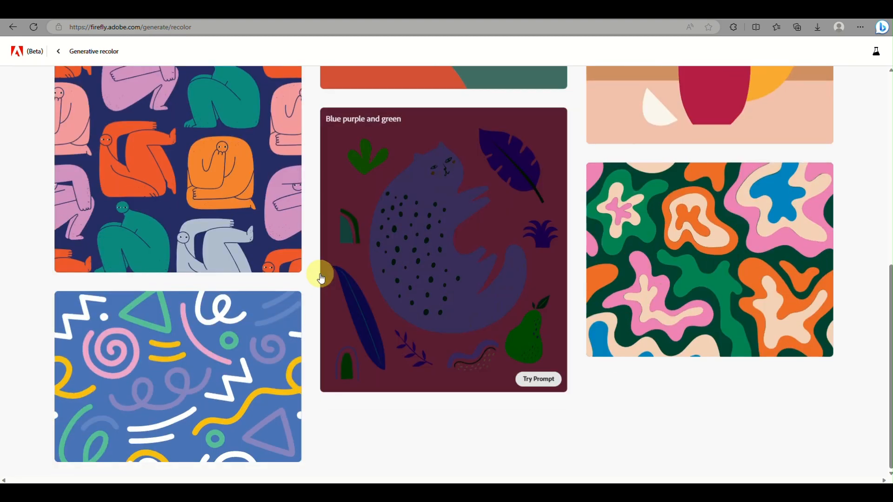
mouse_move(688, 250)
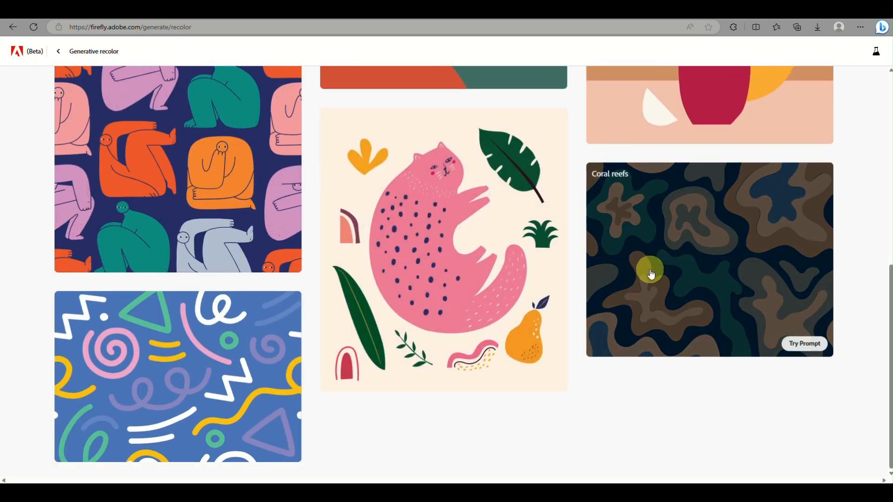
left_click(651, 275)
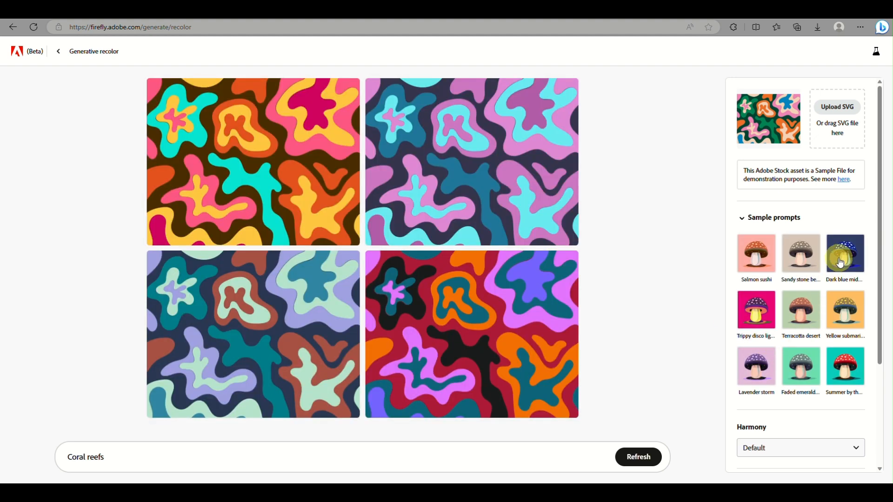
Try the Dark blue midnight and Faded emerald city sample prompts on the pattern
left_click(840, 263)
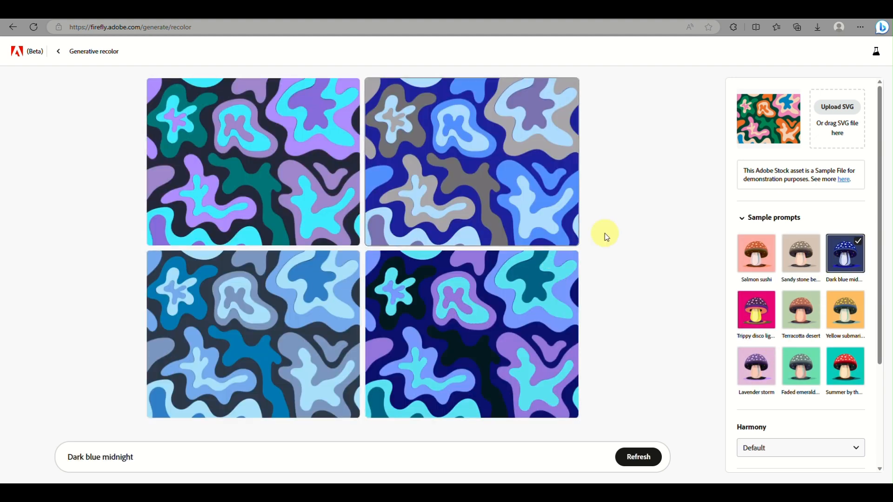
left_click(802, 376)
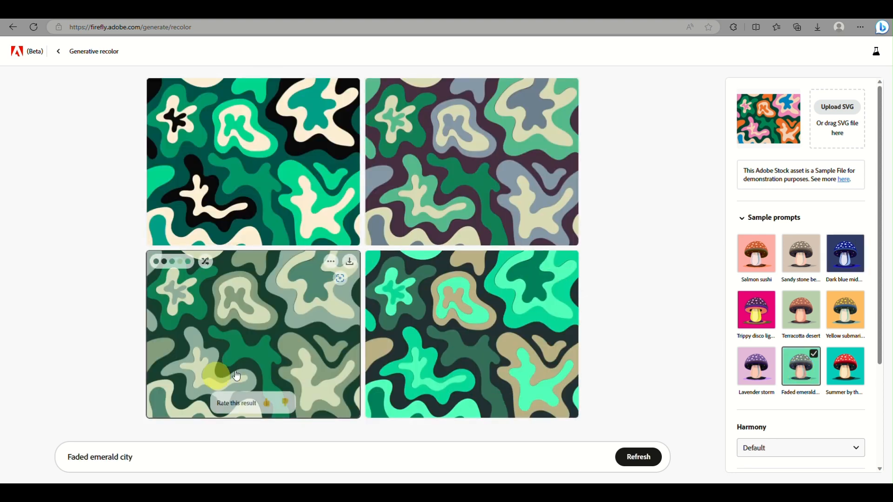
Replace the prompt with "neon lights orange" and generate new variations
left_click_drag(152, 466, 2, 431)
type("neon li")
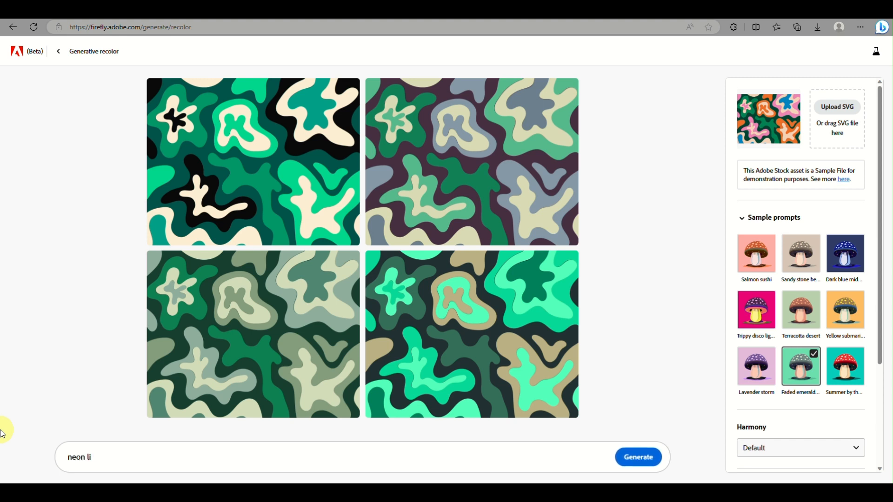
type("ghts orange")
key("Return")
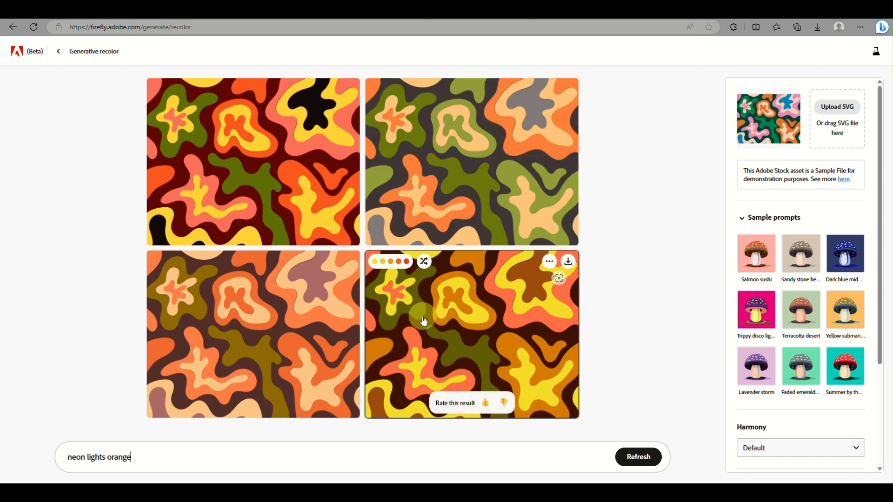
Replace the prompt with "orange white and neonorange" and generate new variations
triple_click(166, 457)
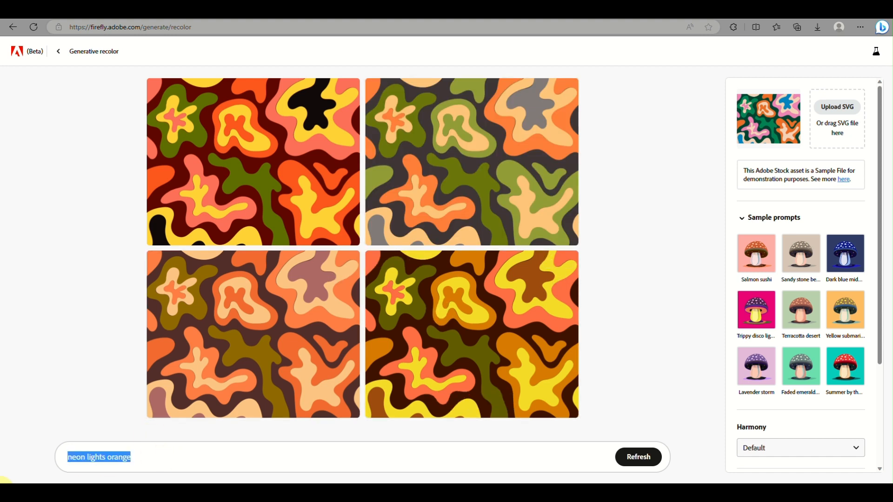
type("orange")
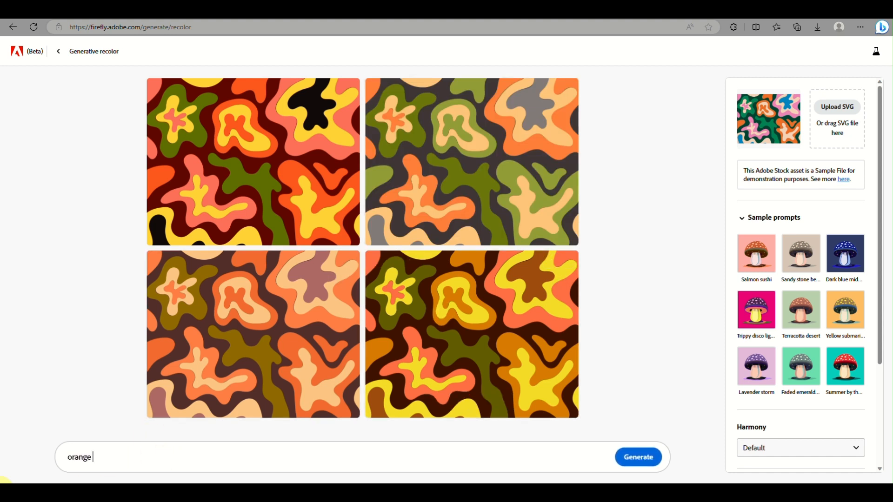
type(" white and neonorange")
key("Return")
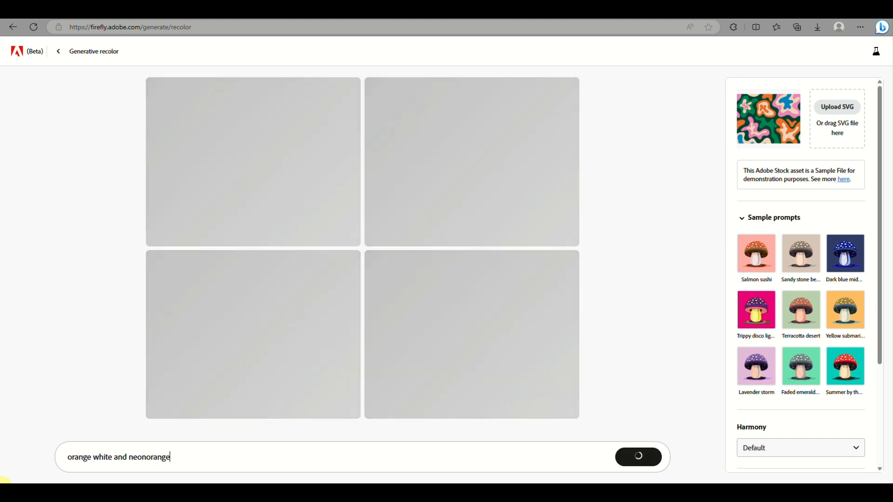